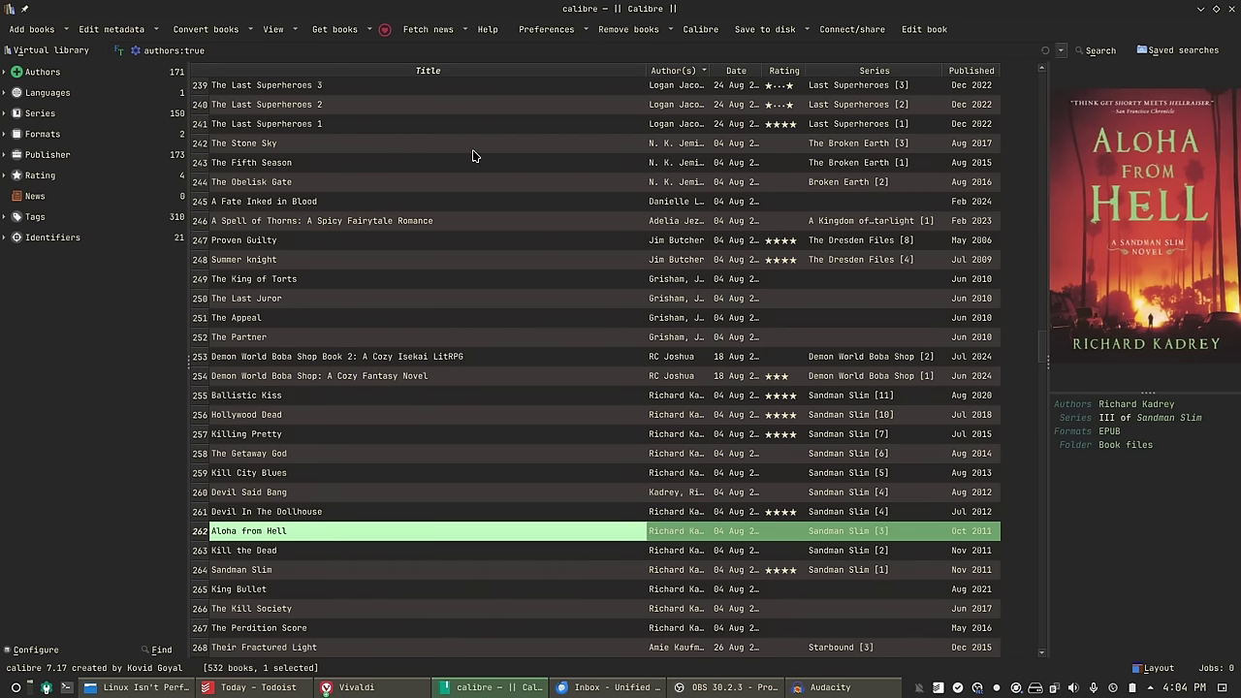
- Open Look & feel preferences and browse the icon themes, leaving Monstre unchanged
click(546, 29)
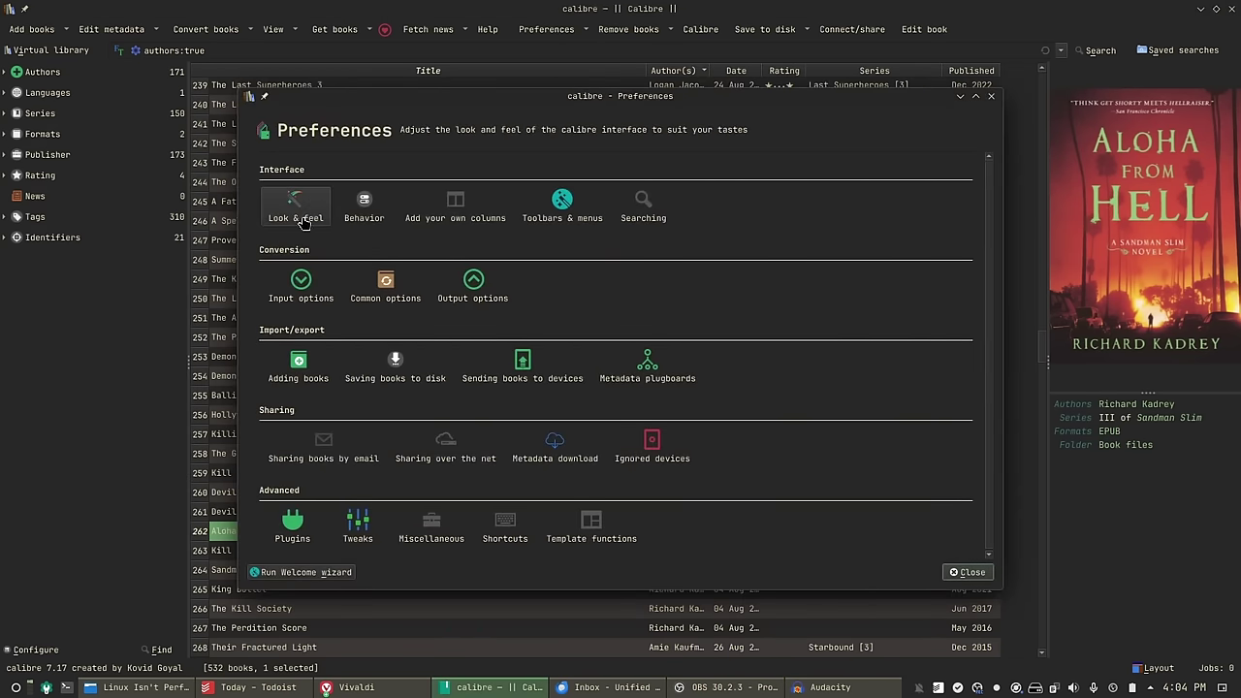
click(296, 203)
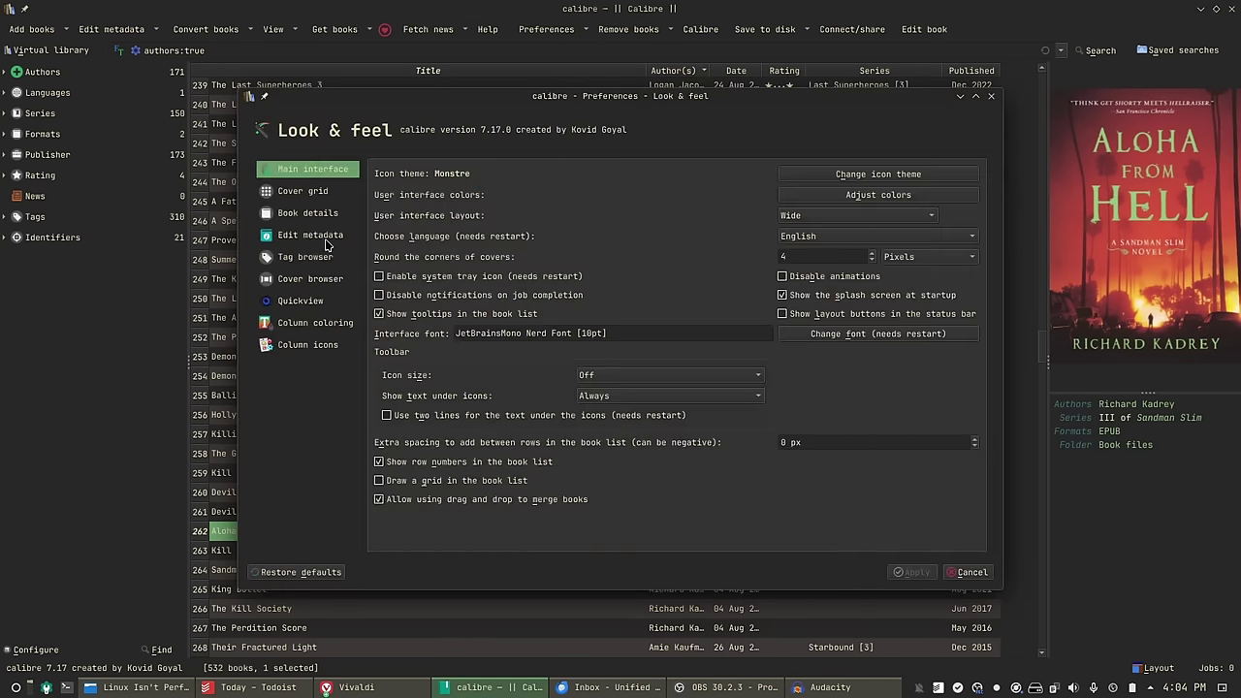
click(878, 176)
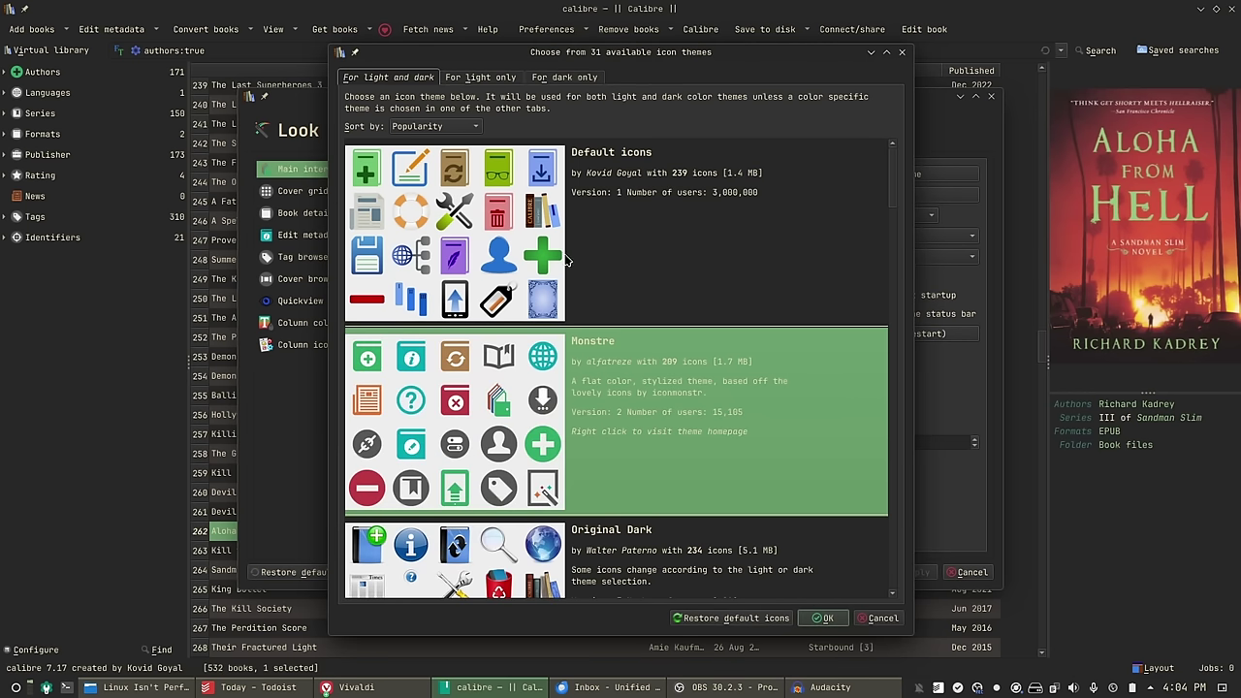
scroll(598, 356, down, 5)
scroll(598, 357, up, 5)
scroll(598, 361, down, 5)
scroll(598, 361, up, 5)
scroll(626, 393, down, 10)
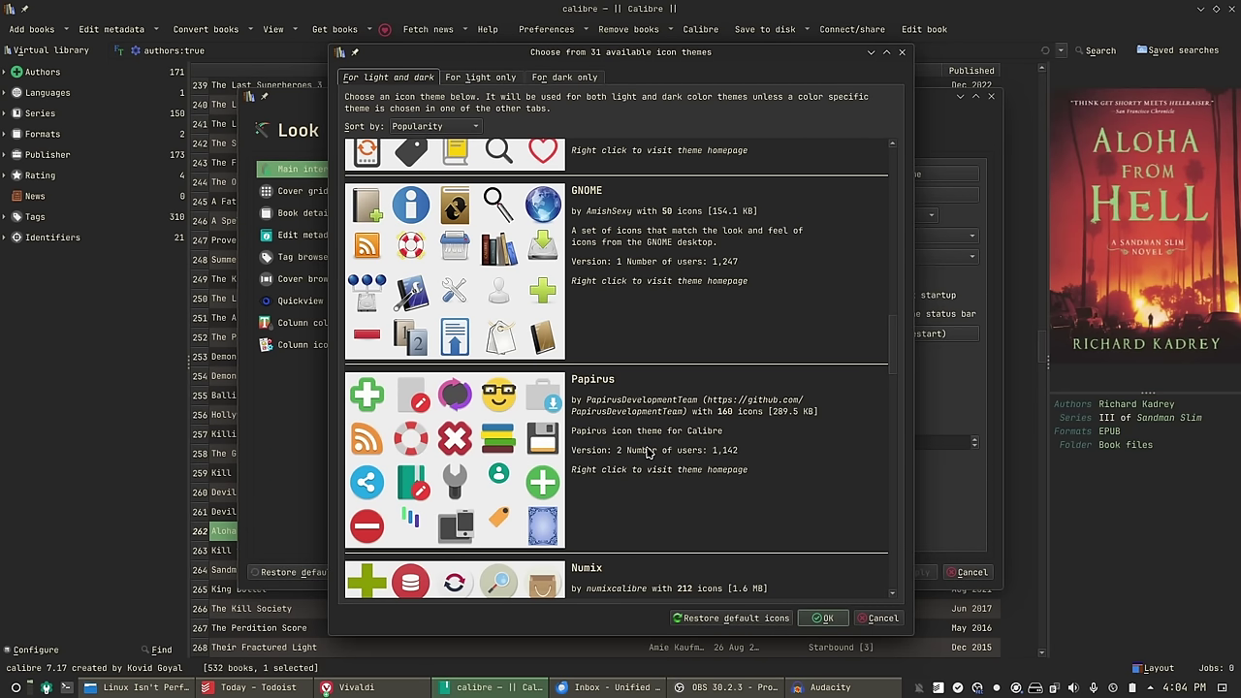
scroll(650, 385, down, 10)
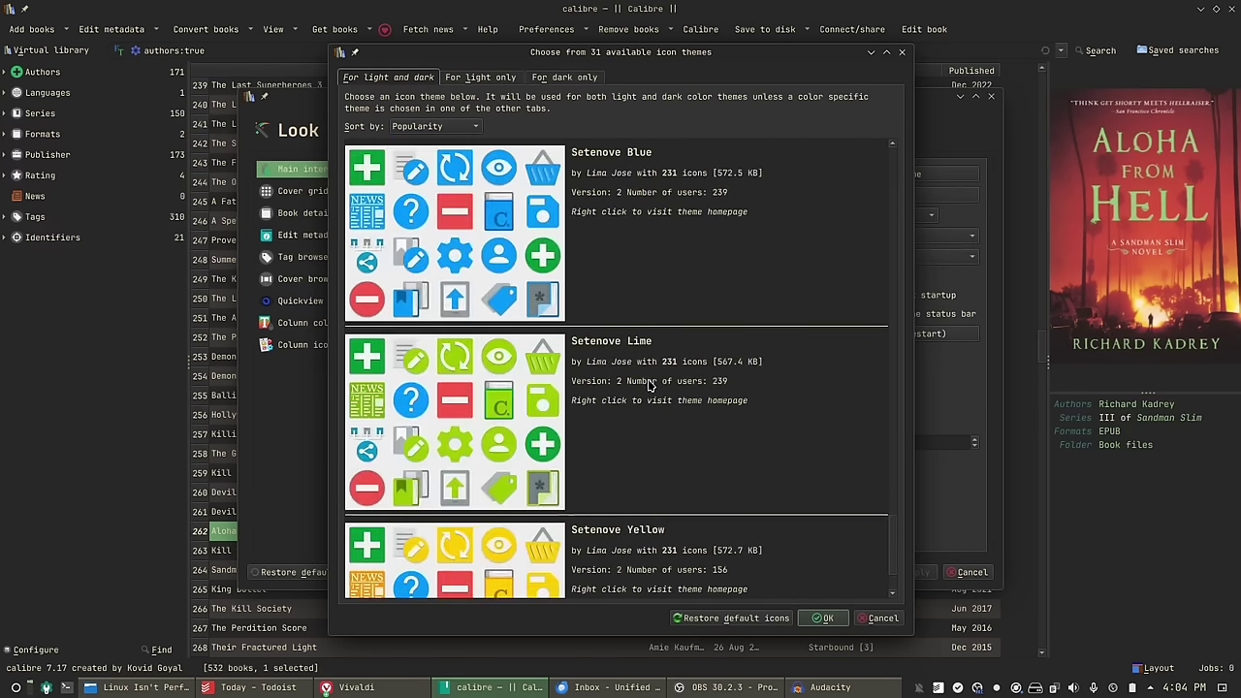
scroll(649, 385, down, 2)
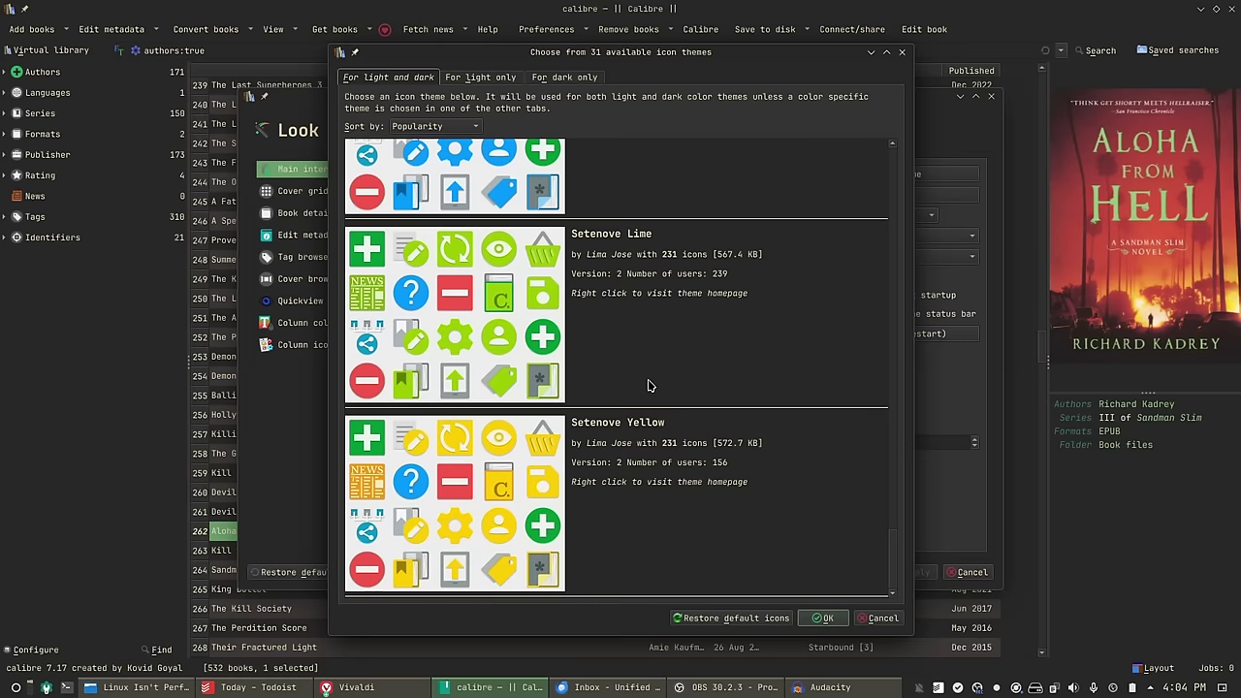
click(877, 618)
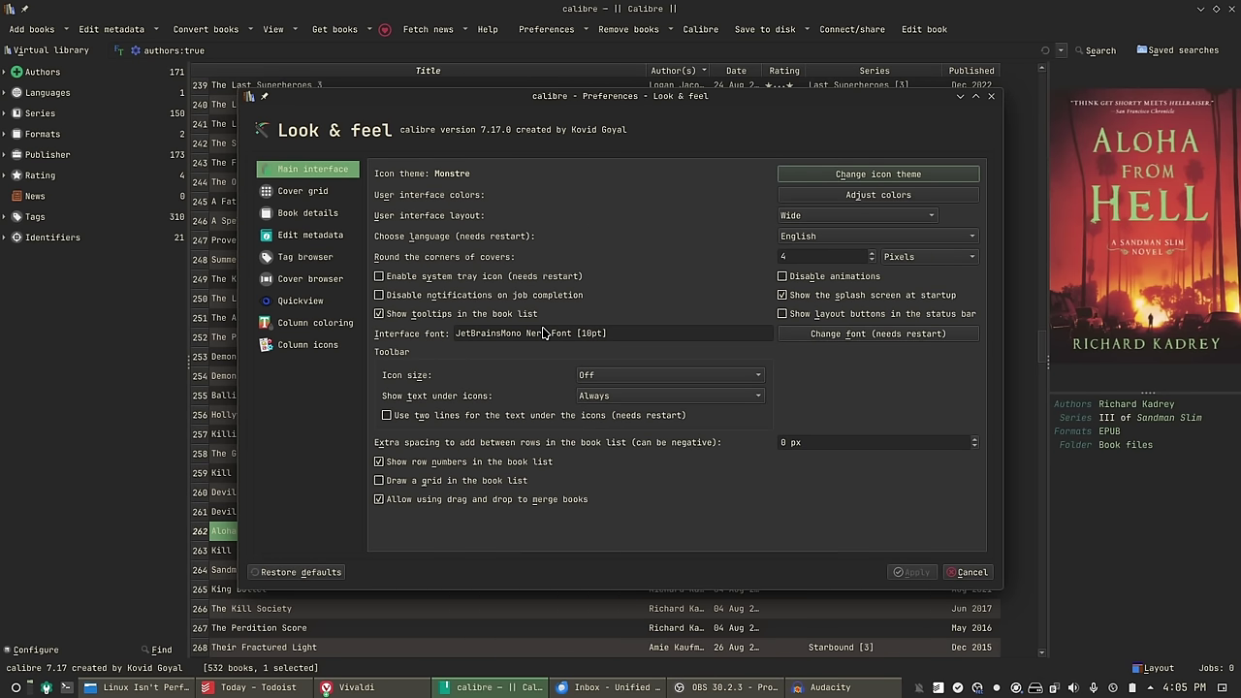
click(861, 197)
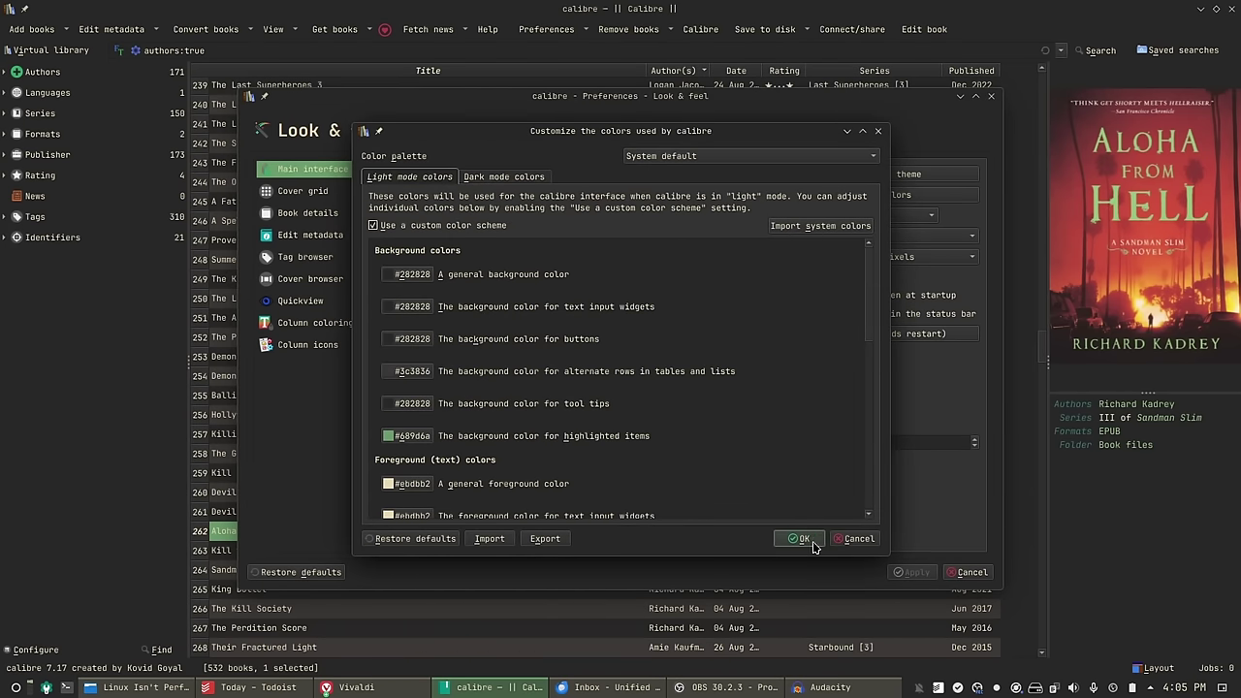
click(863, 540)
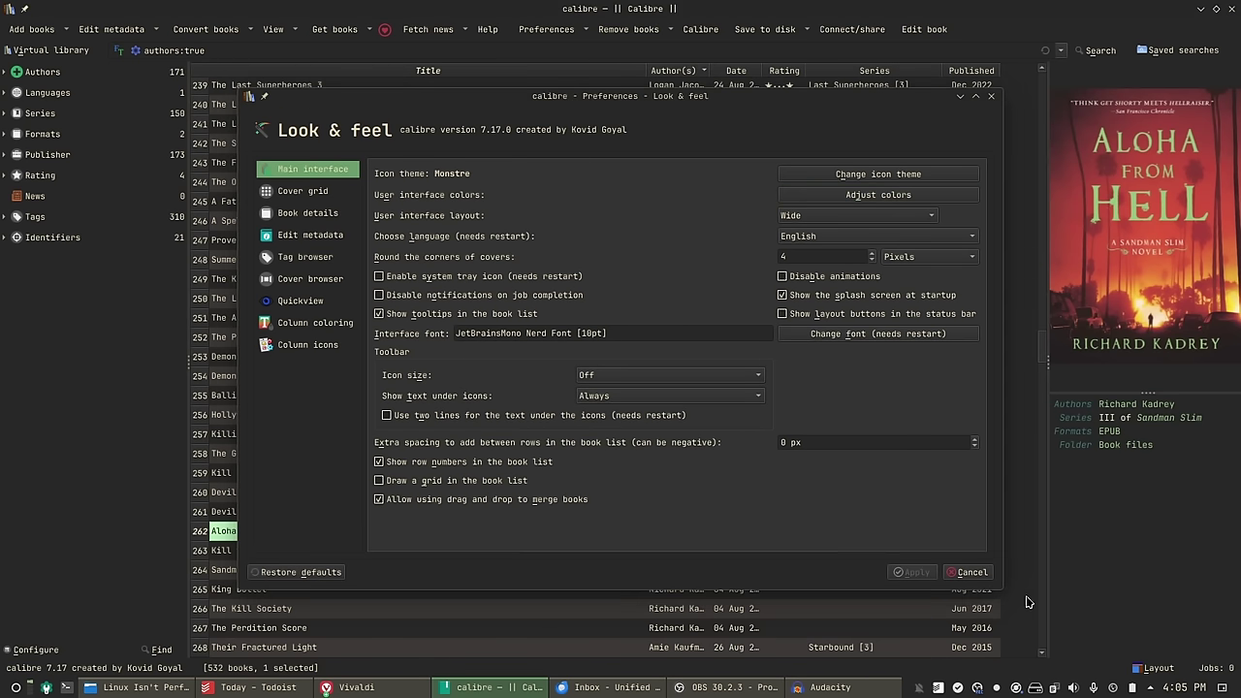
click(969, 571)
- Close Preferences and download online metadata candidates for Aloha from Hell in its metadata editor
click(969, 571)
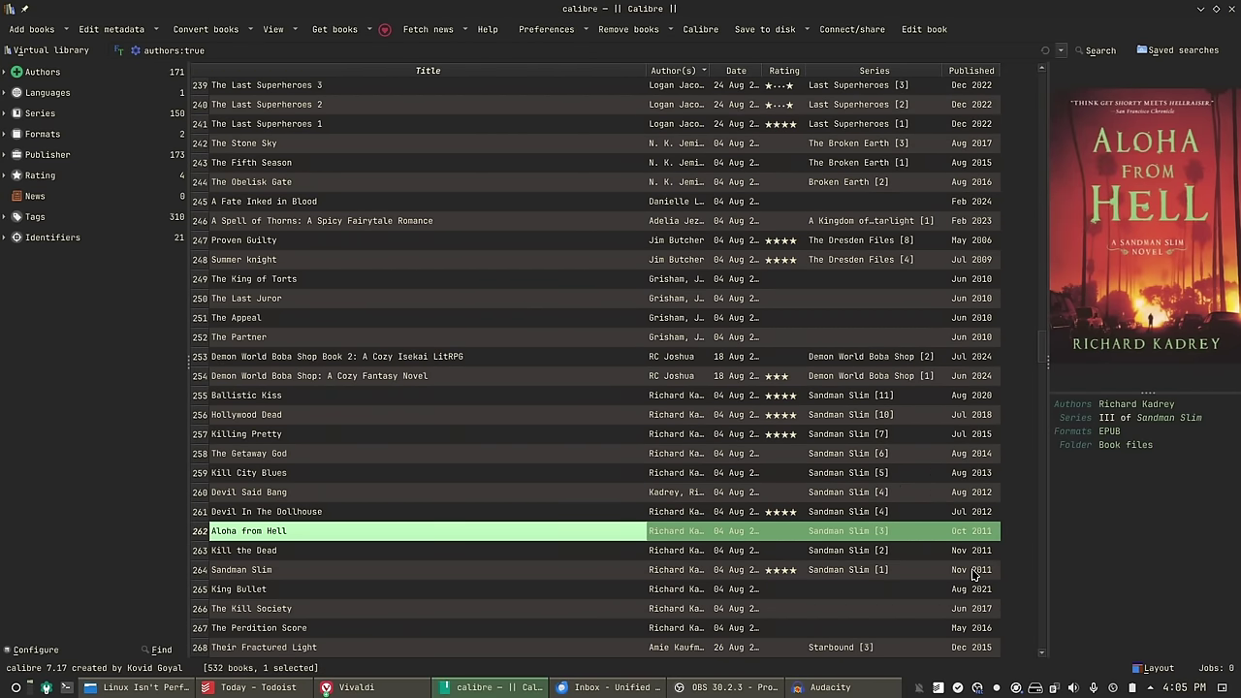
click(110, 29)
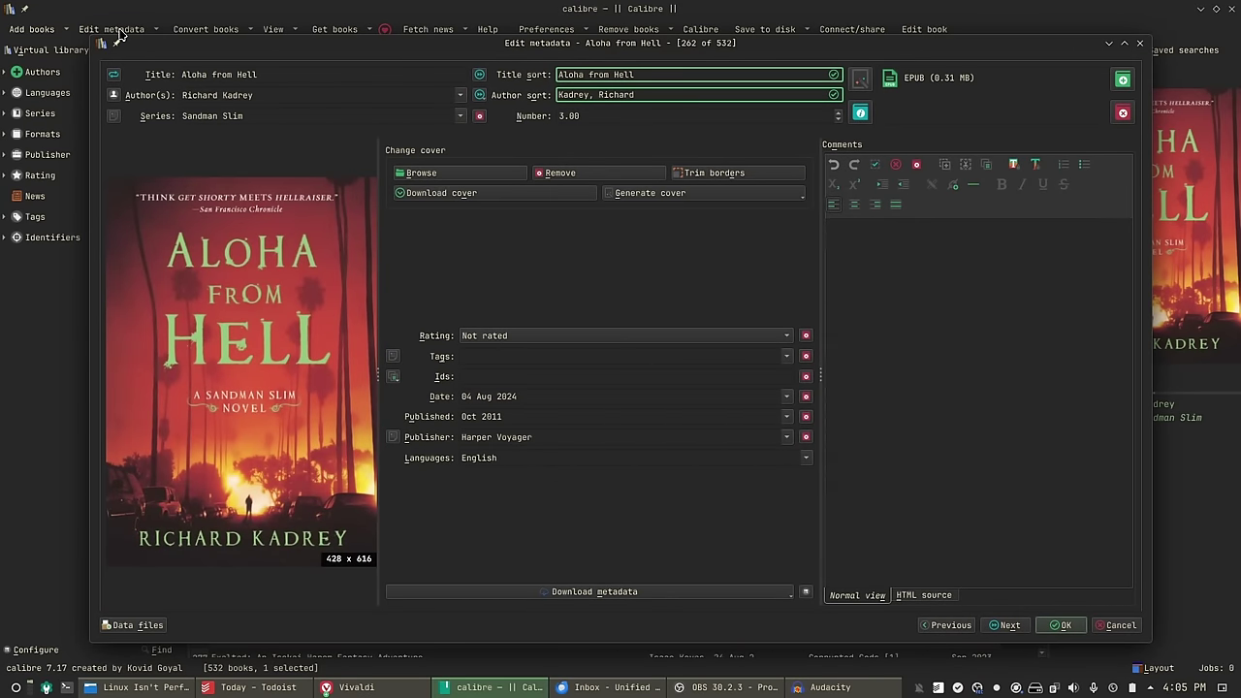
click(577, 594)
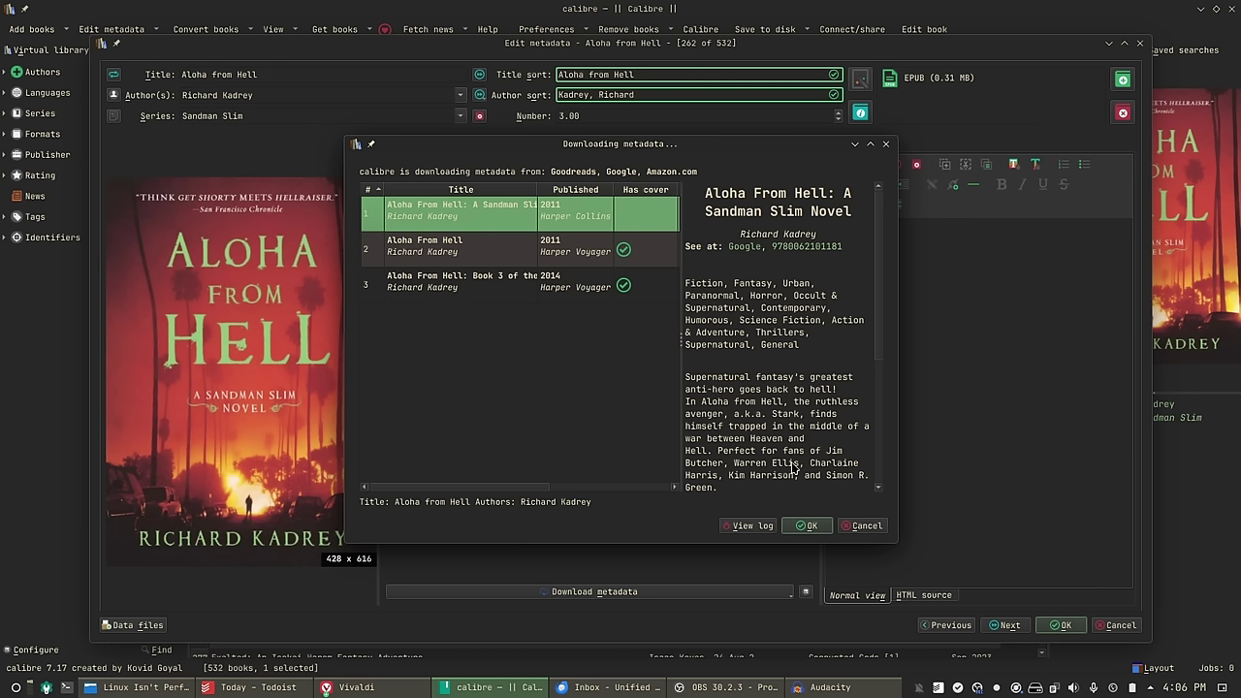
- Apply the first downloaded match to Aloha from Hell, keeping its current cover
click(809, 526)
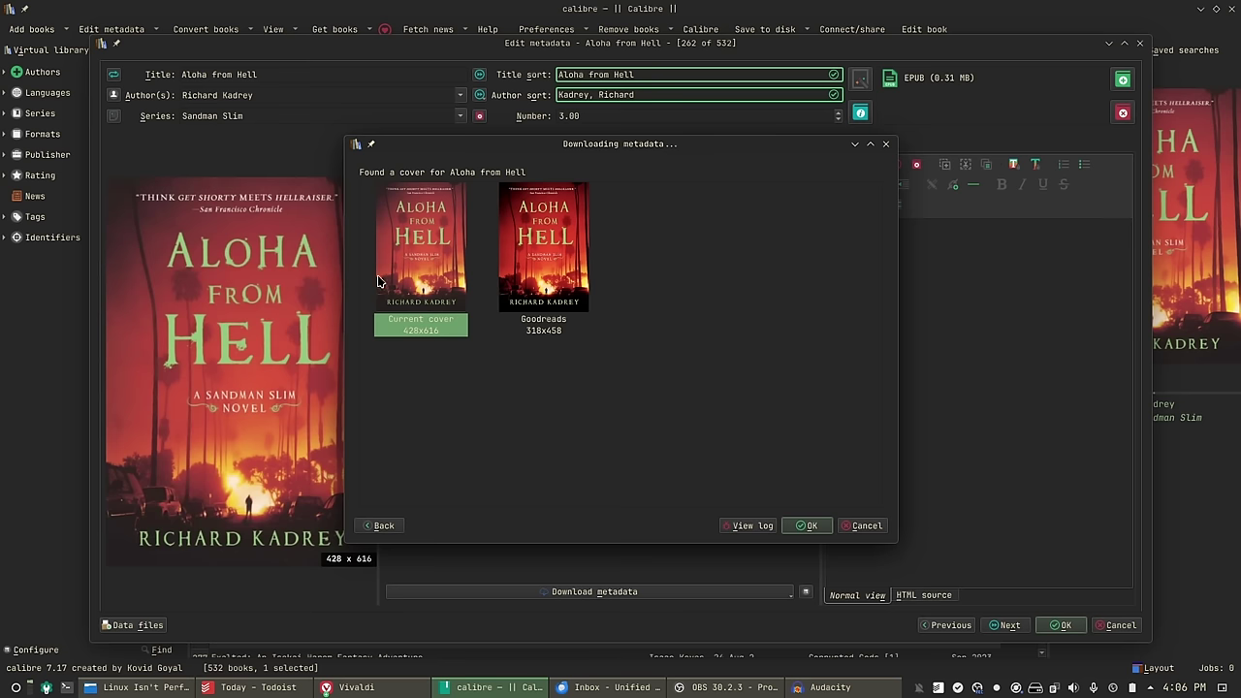
click(806, 524)
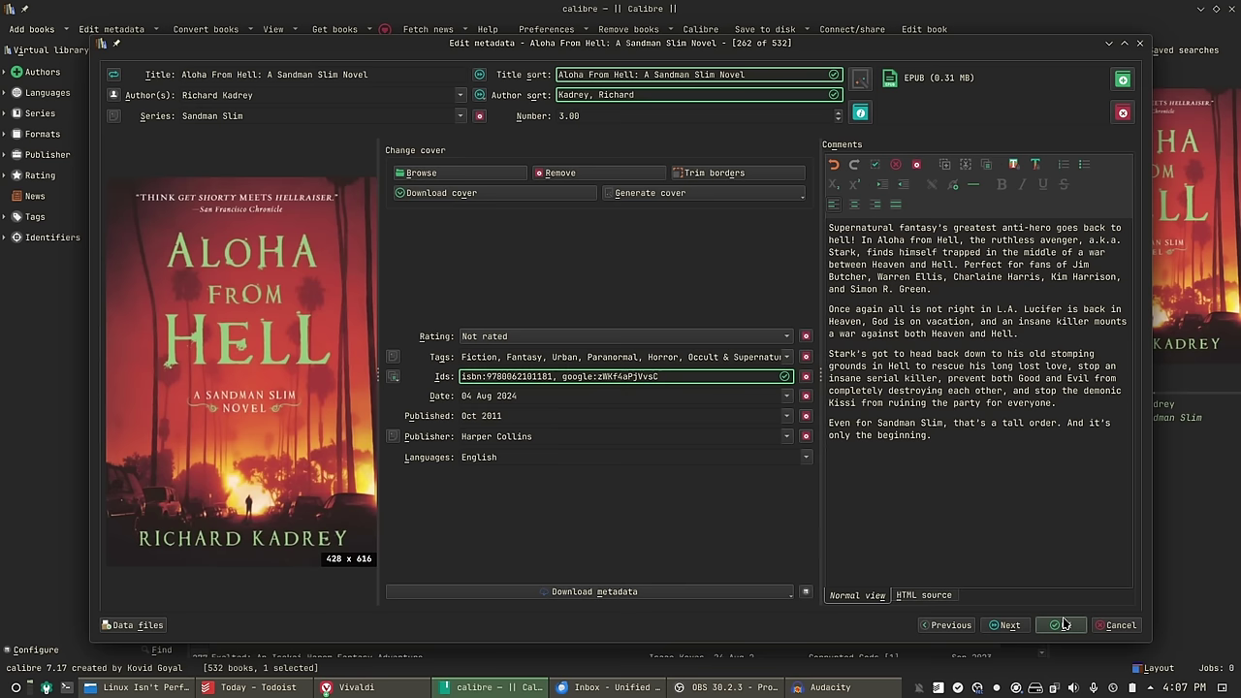
- Save Aloha From Hell's updated metadata, then glance at the Connect/share options
click(1063, 624)
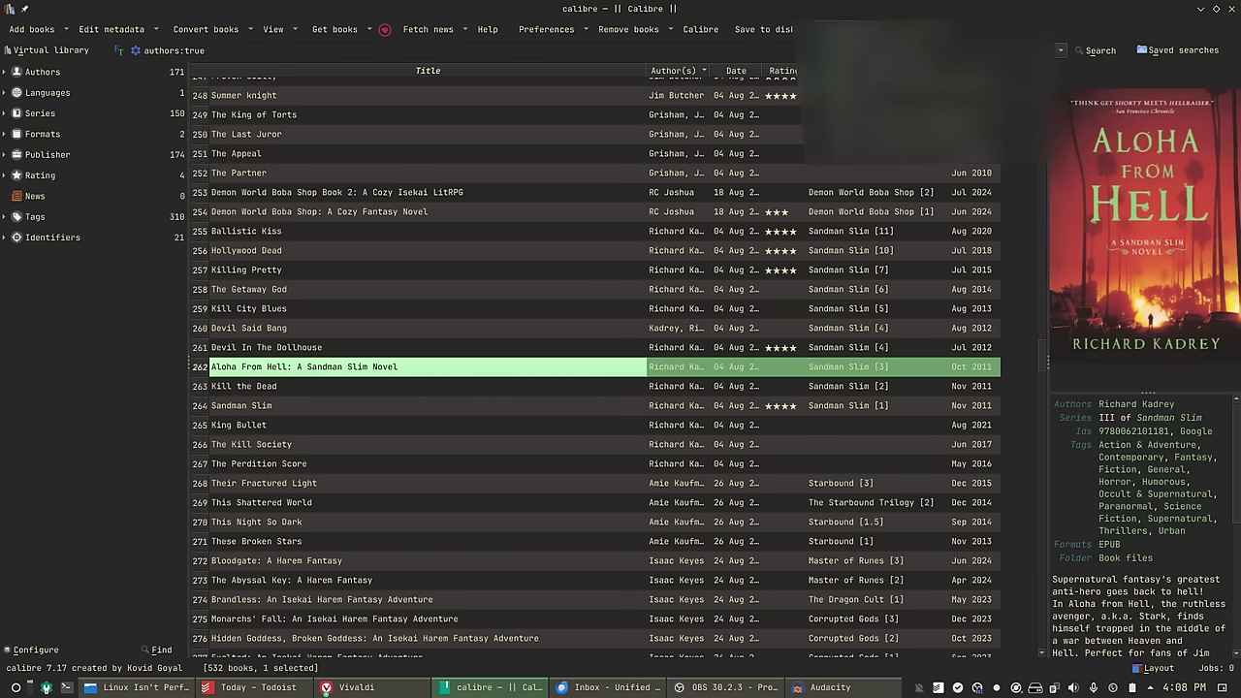
click(852, 29)
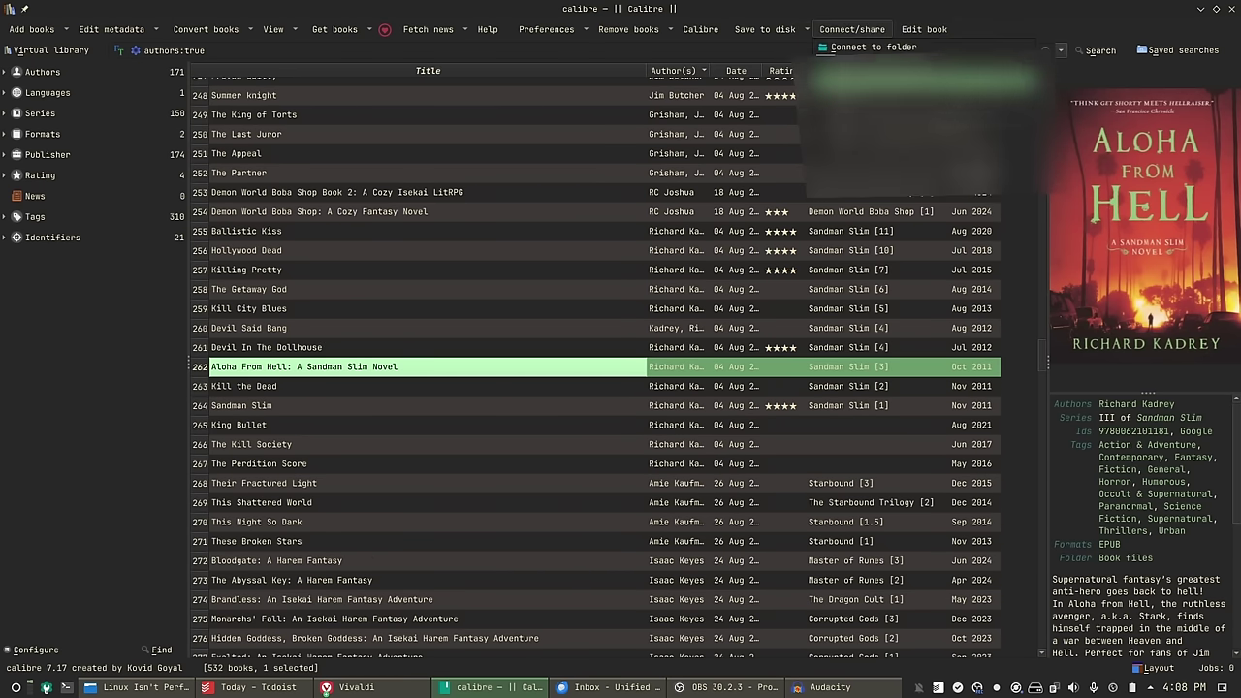
key(Escape)
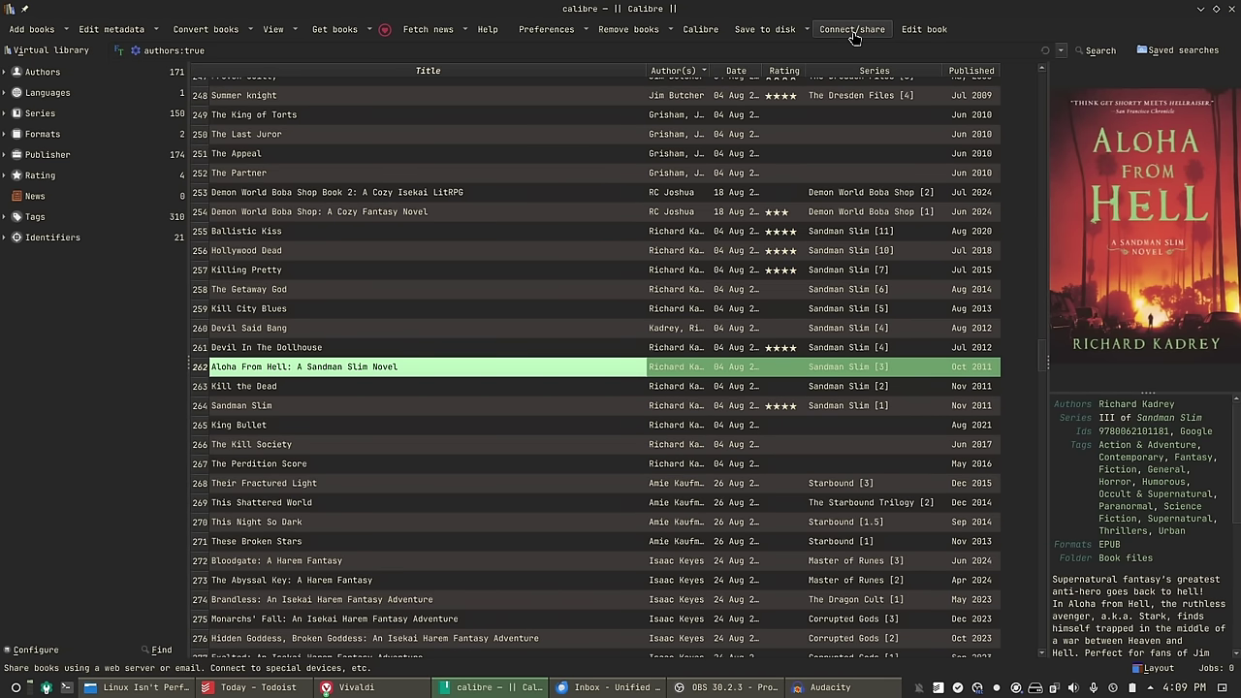
- Dismiss the Connect/share menu and switch to Calibre-Web's Brandon Sanderson author page
click(853, 37)
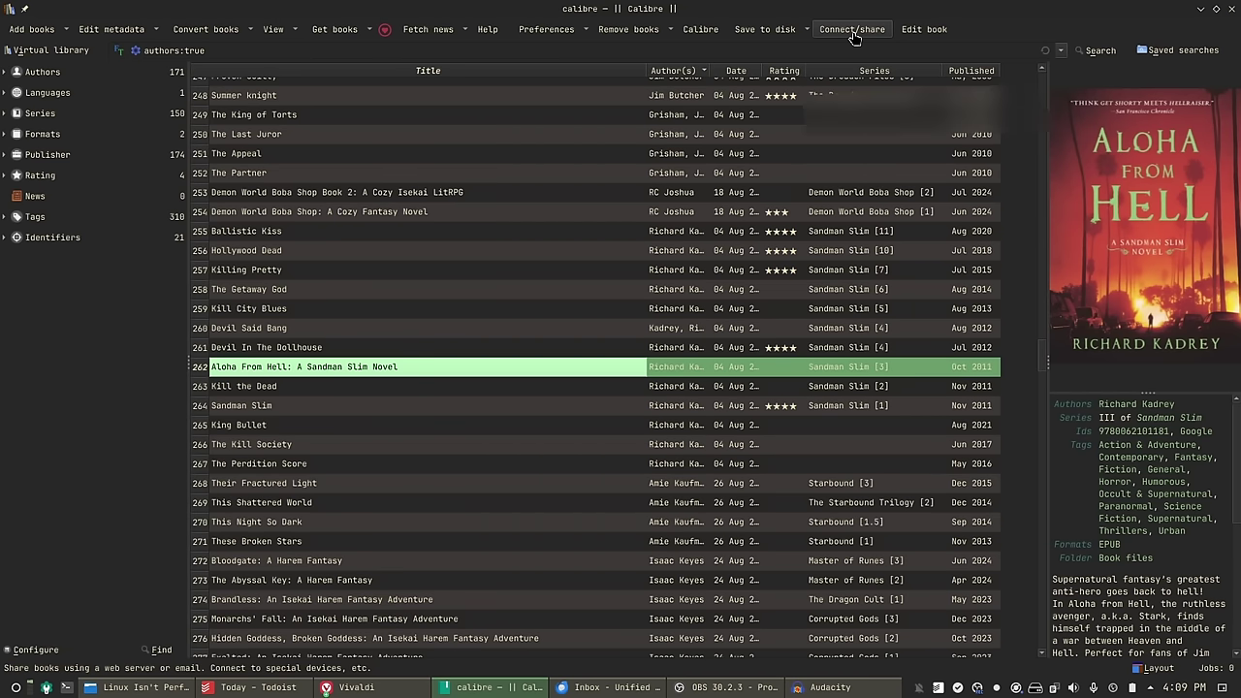
click(853, 37)
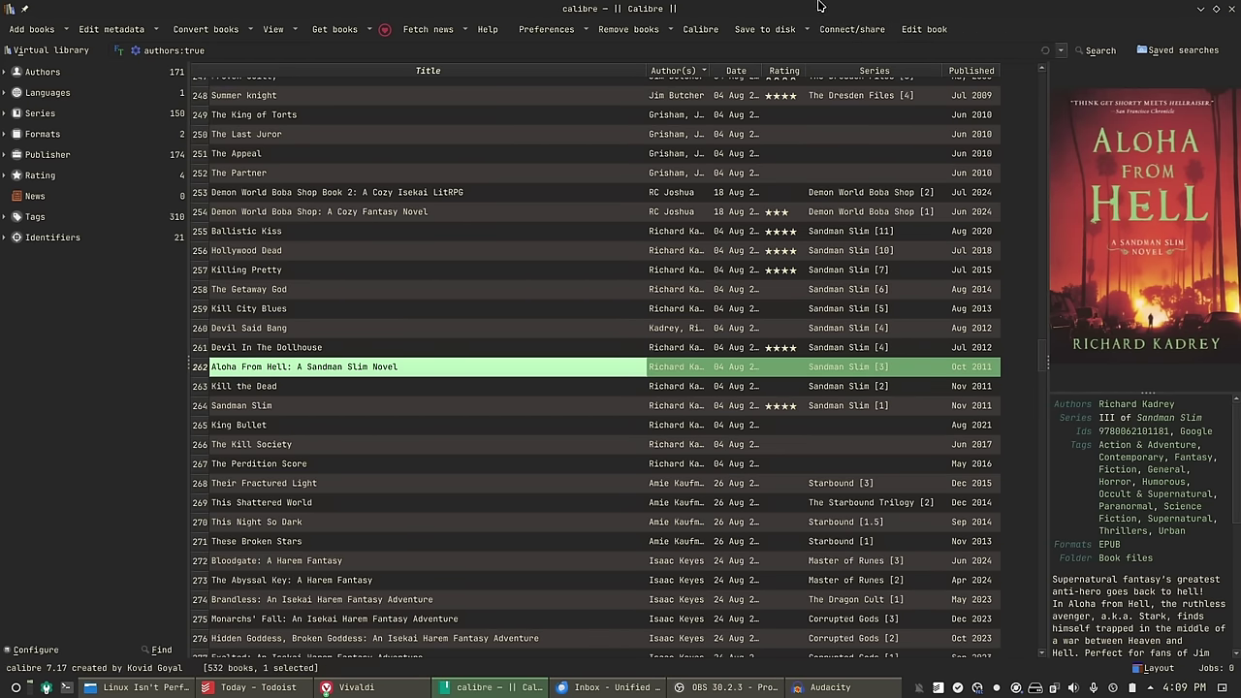
click(335, 686)
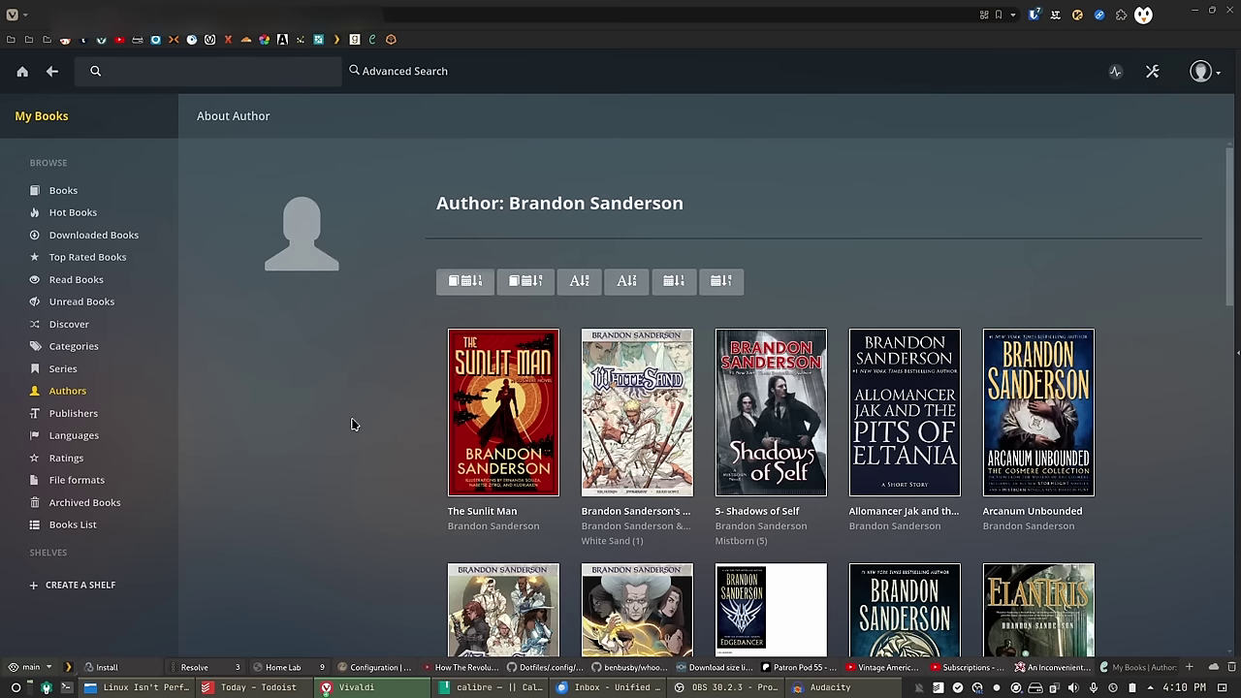
- Open The Sunlit Man's page and review its metadata edit form without saving
click(526, 378)
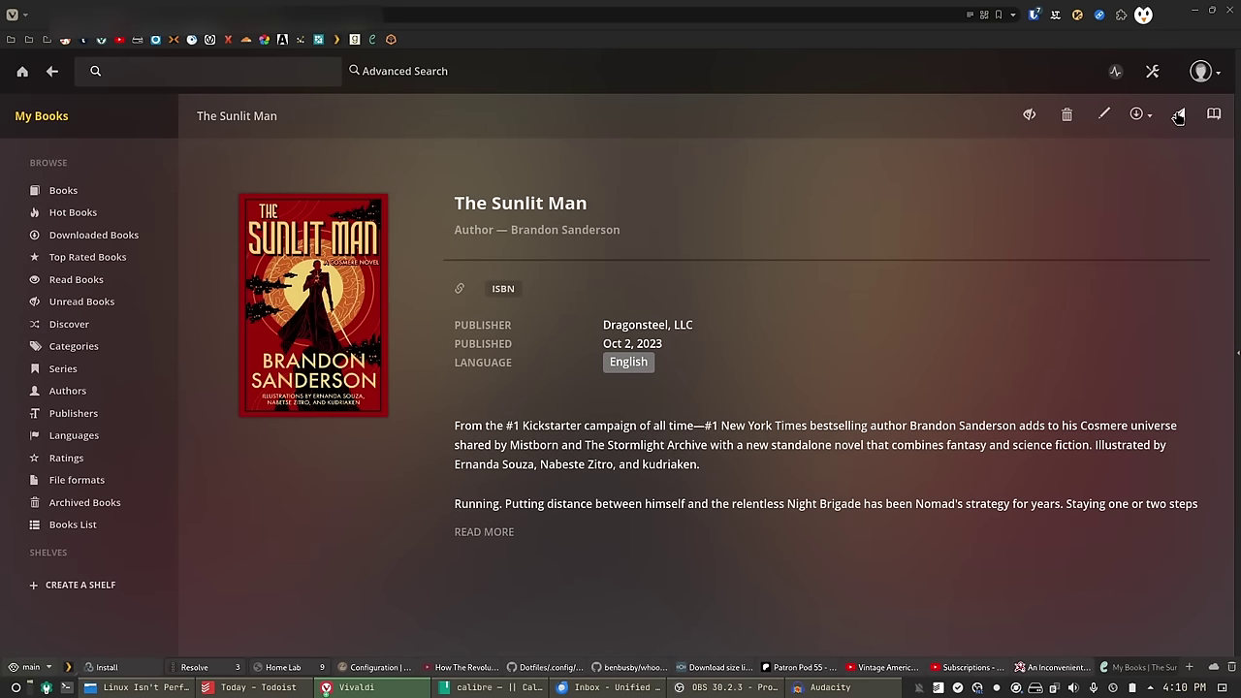
click(1103, 114)
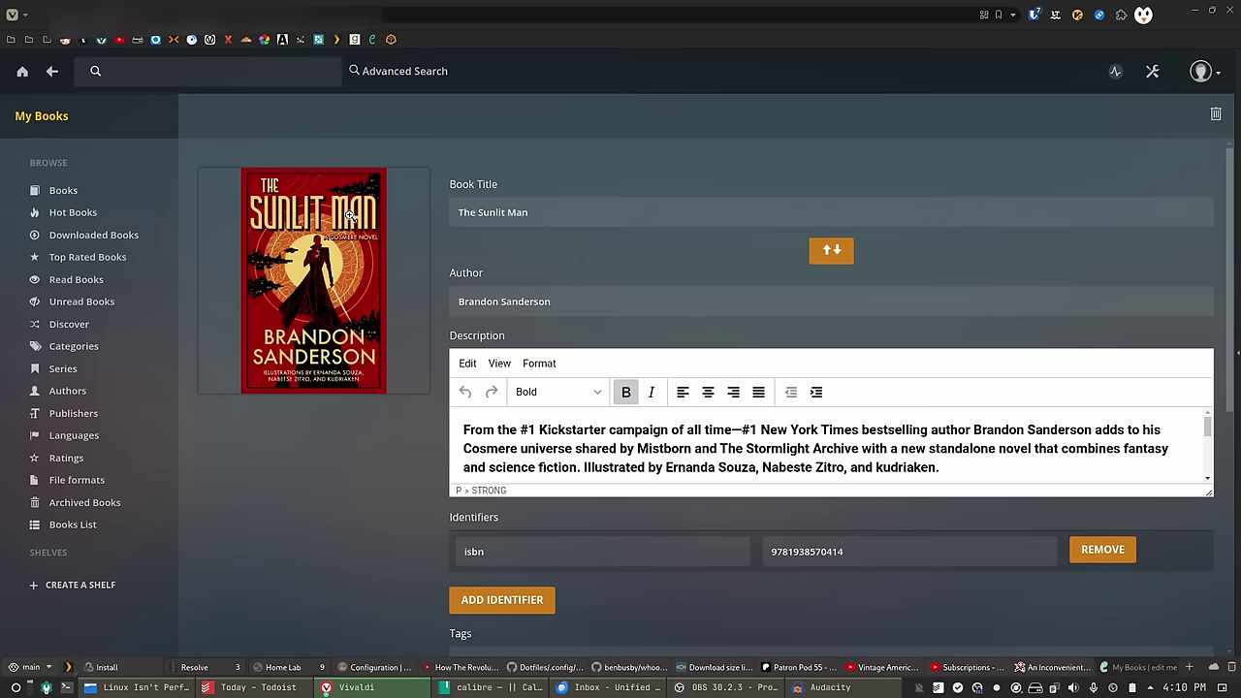
scroll(968, 594, down, 5)
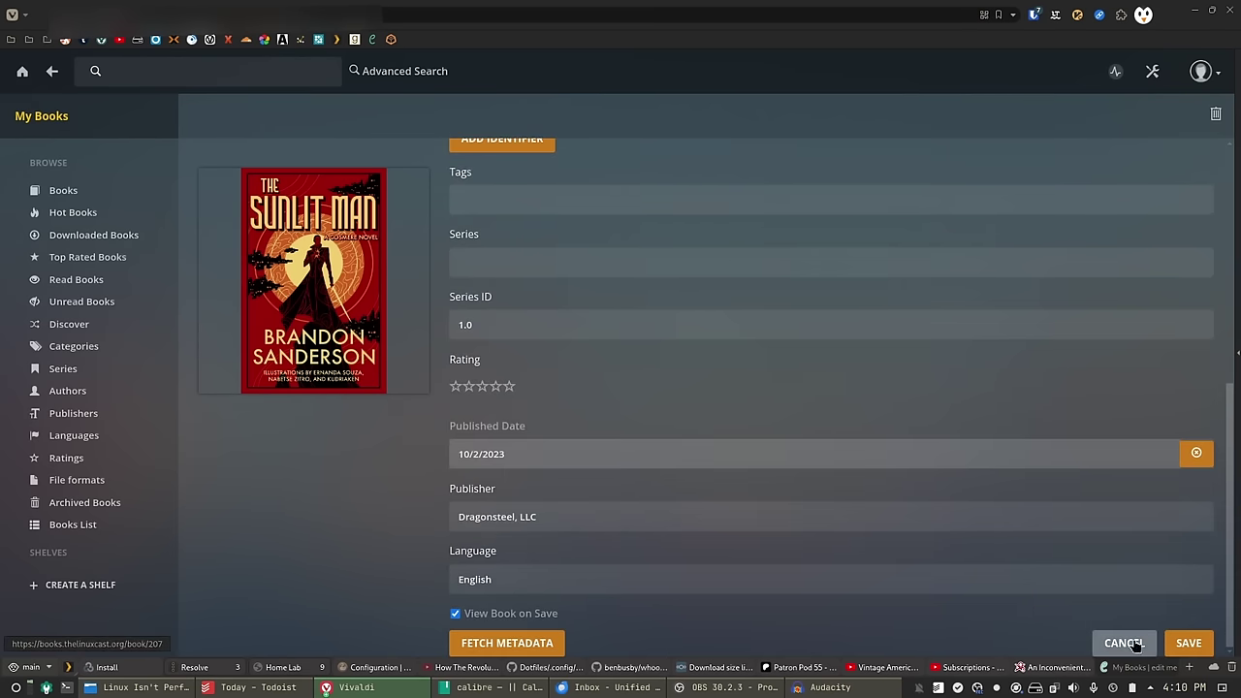
click(1124, 642)
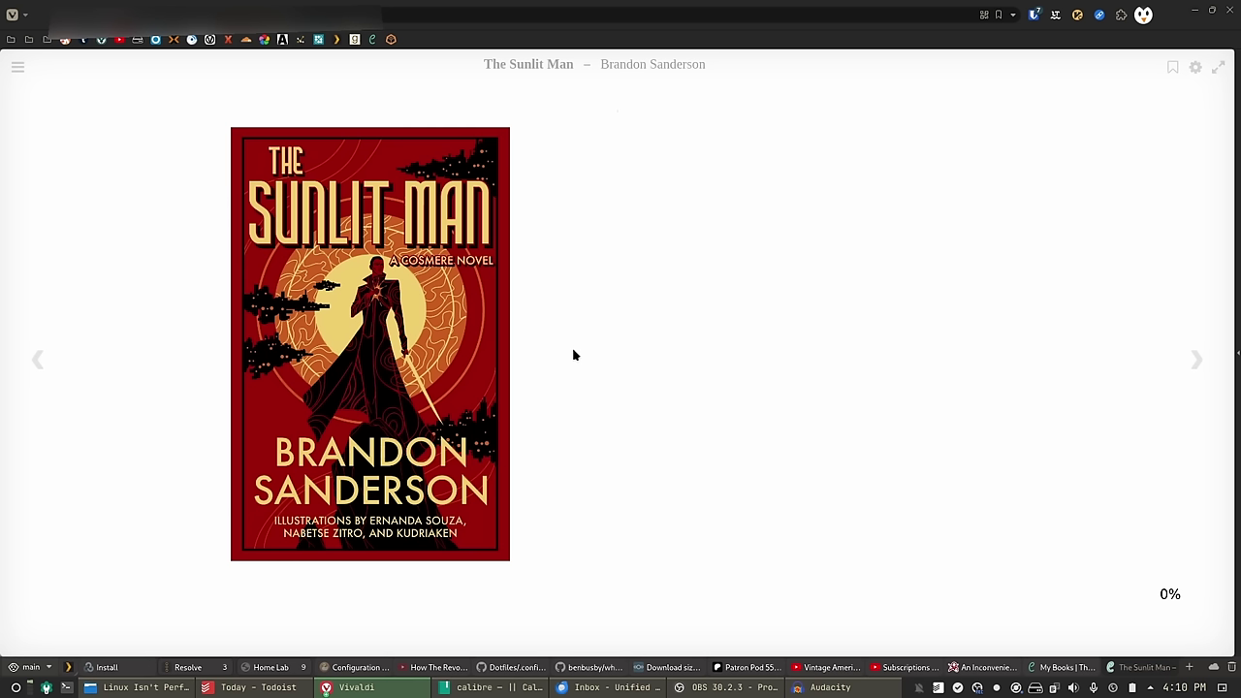
- Toggle the reader's table of contents, return to The Sunlit Man's details, then back to calibre
click(17, 66)
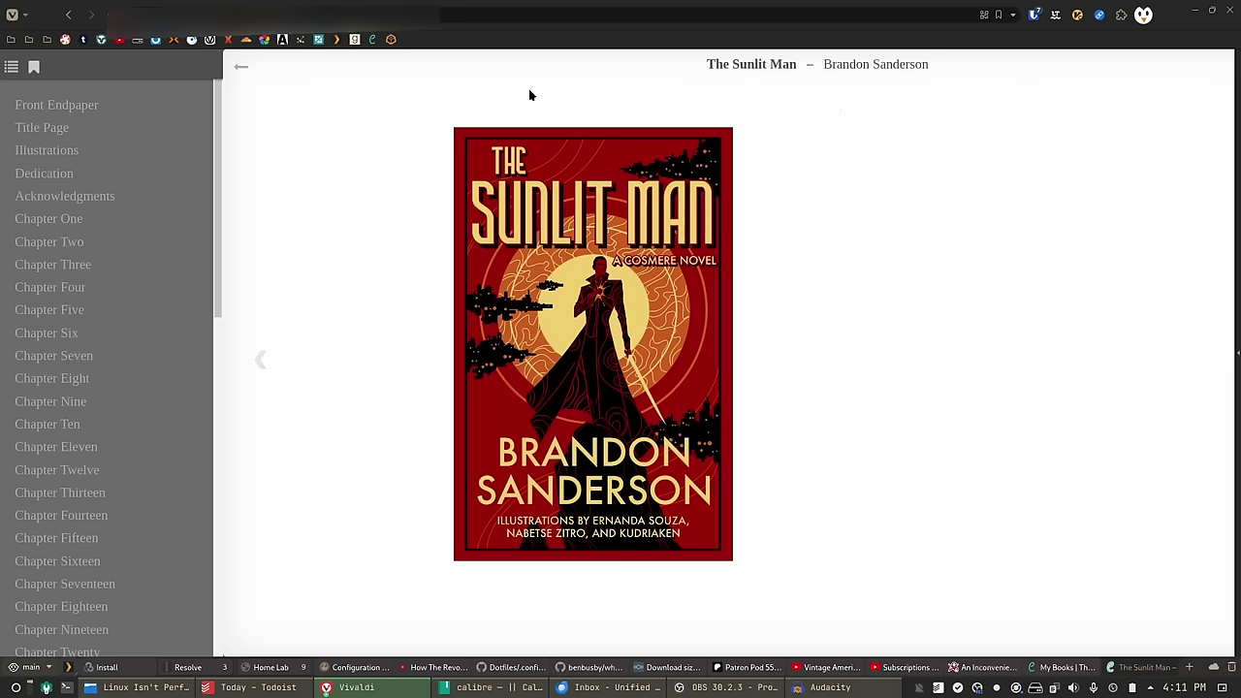
click(243, 68)
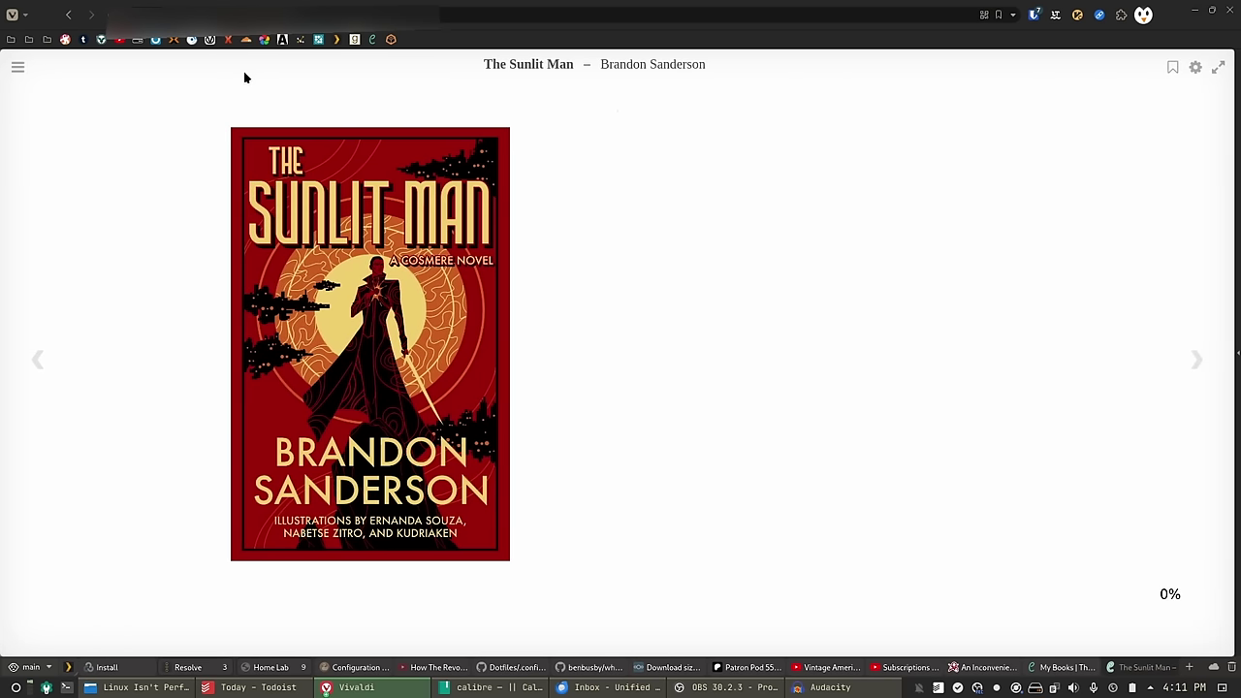
key(alt+Left)
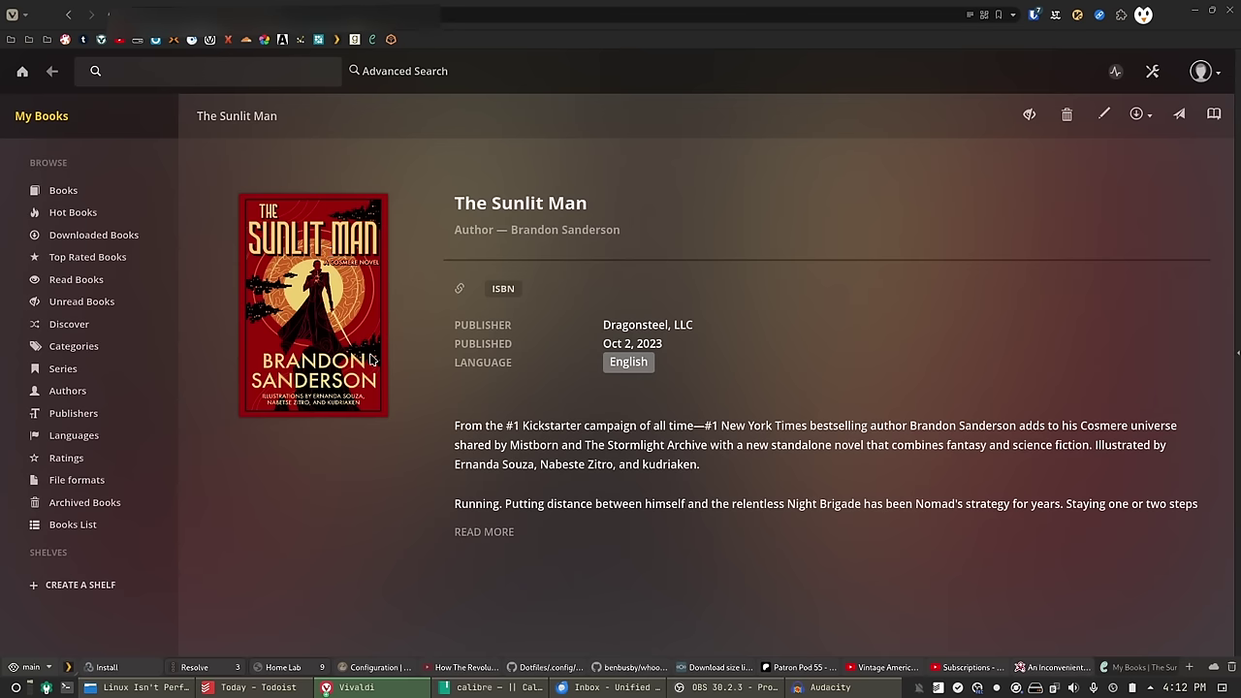
click(474, 690)
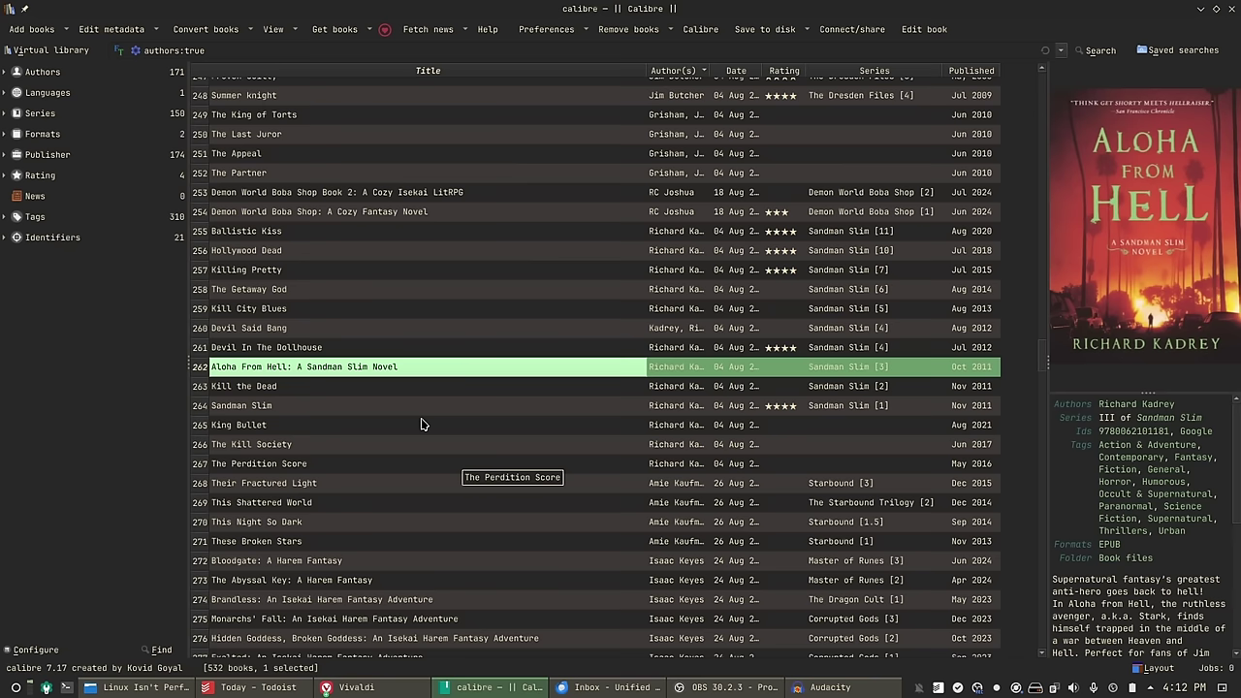
- Open calibre's Preferences window from the toolbar
click(536, 31)
- Open Get new plugins and scroll through the not-installed User plugins list
click(295, 533)
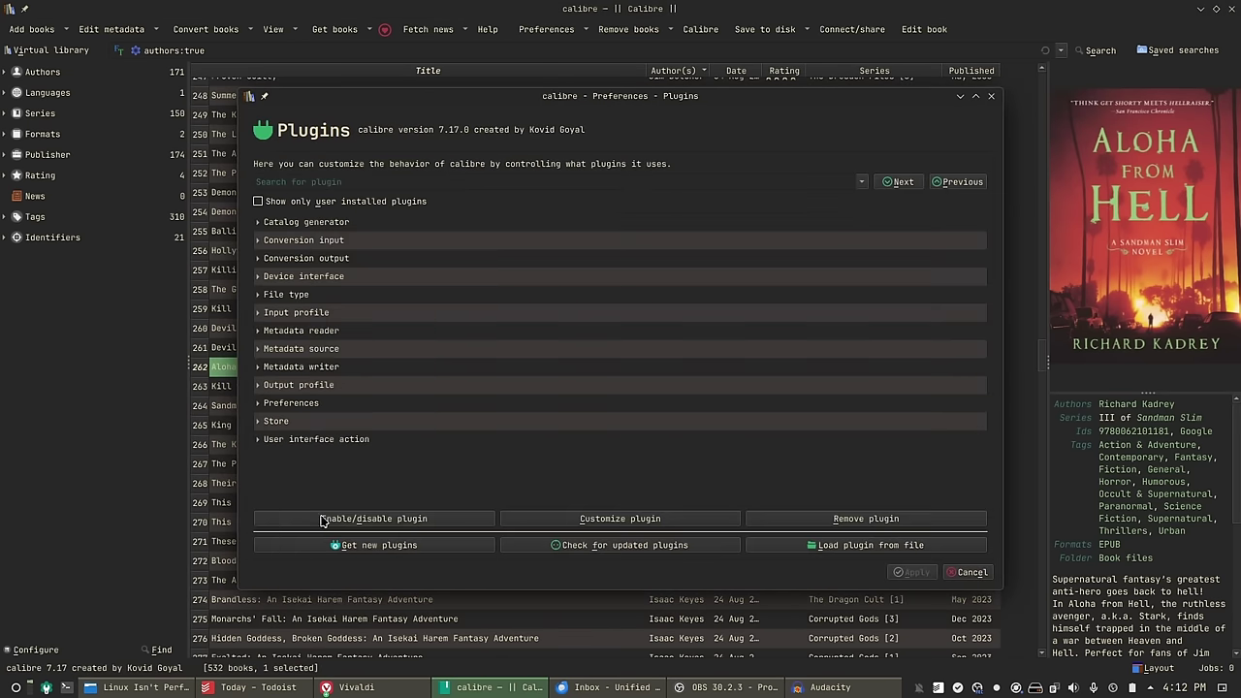
click(368, 545)
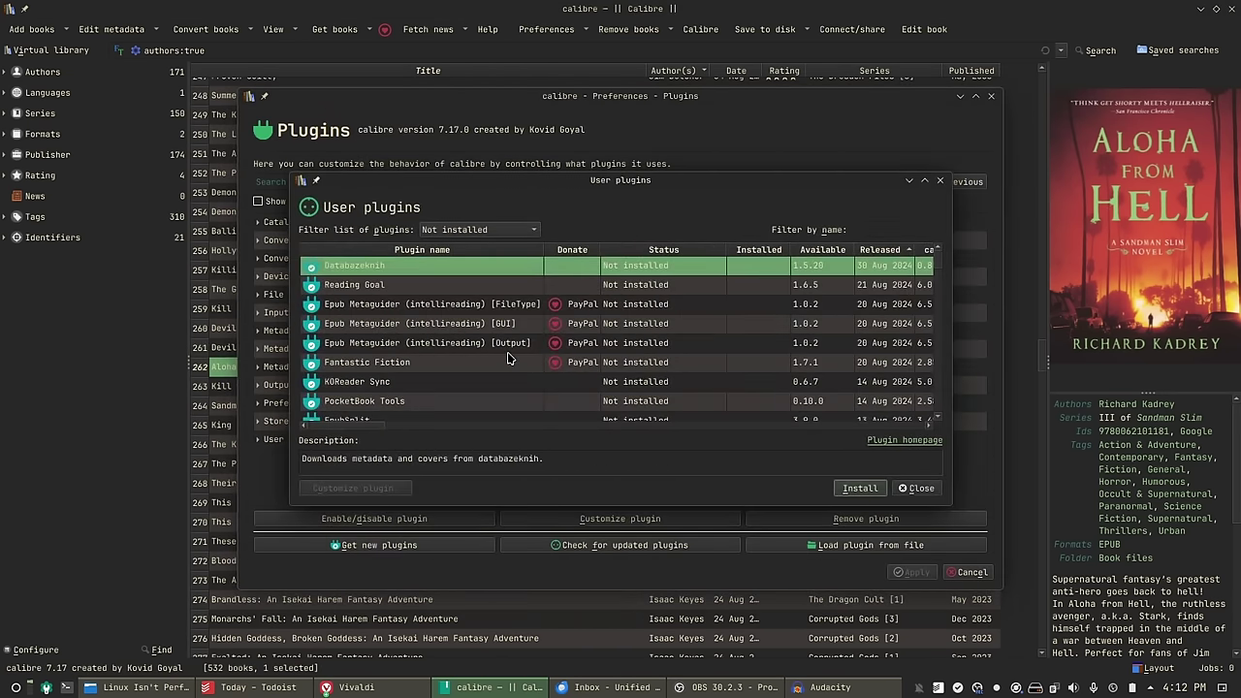
scroll(507, 359, down, 7)
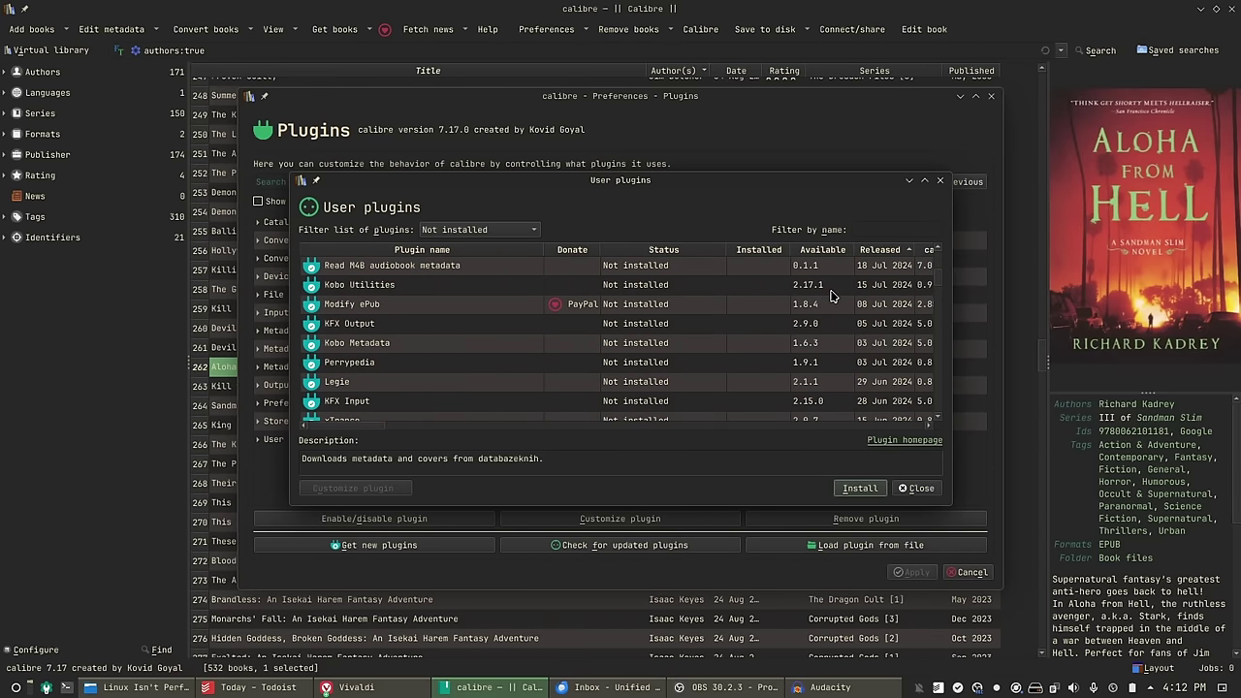
scroll(830, 295, down, 4)
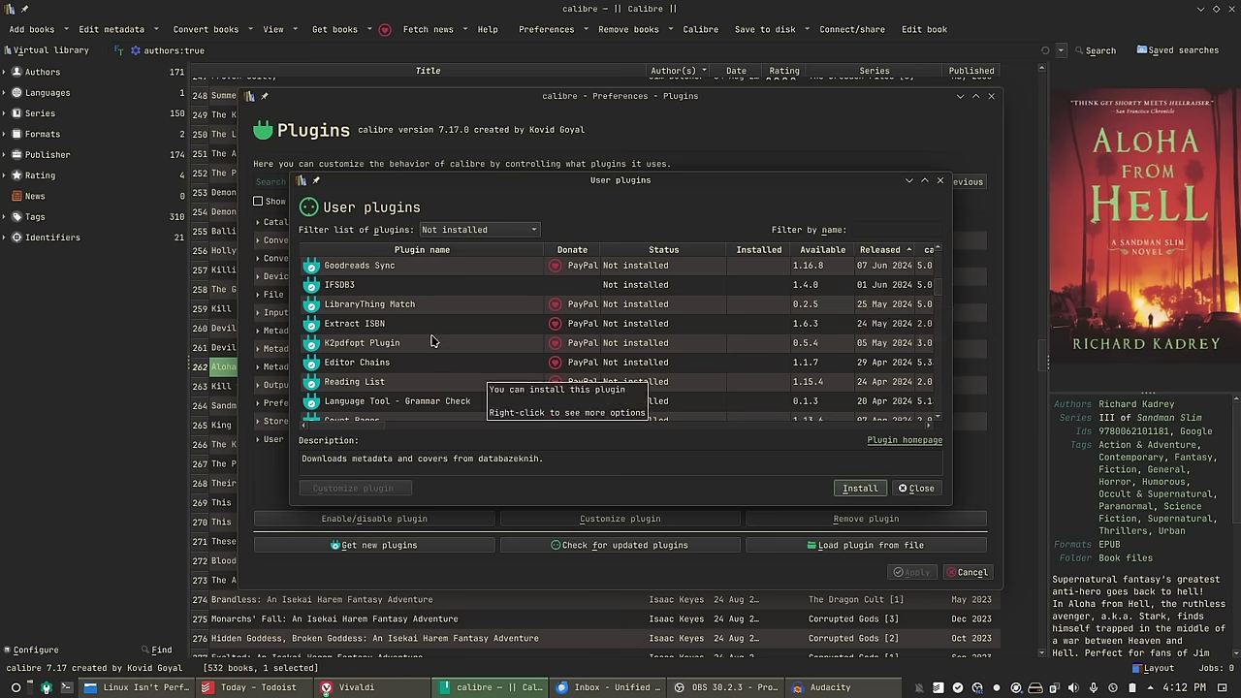
scroll(432, 341, down, 4)
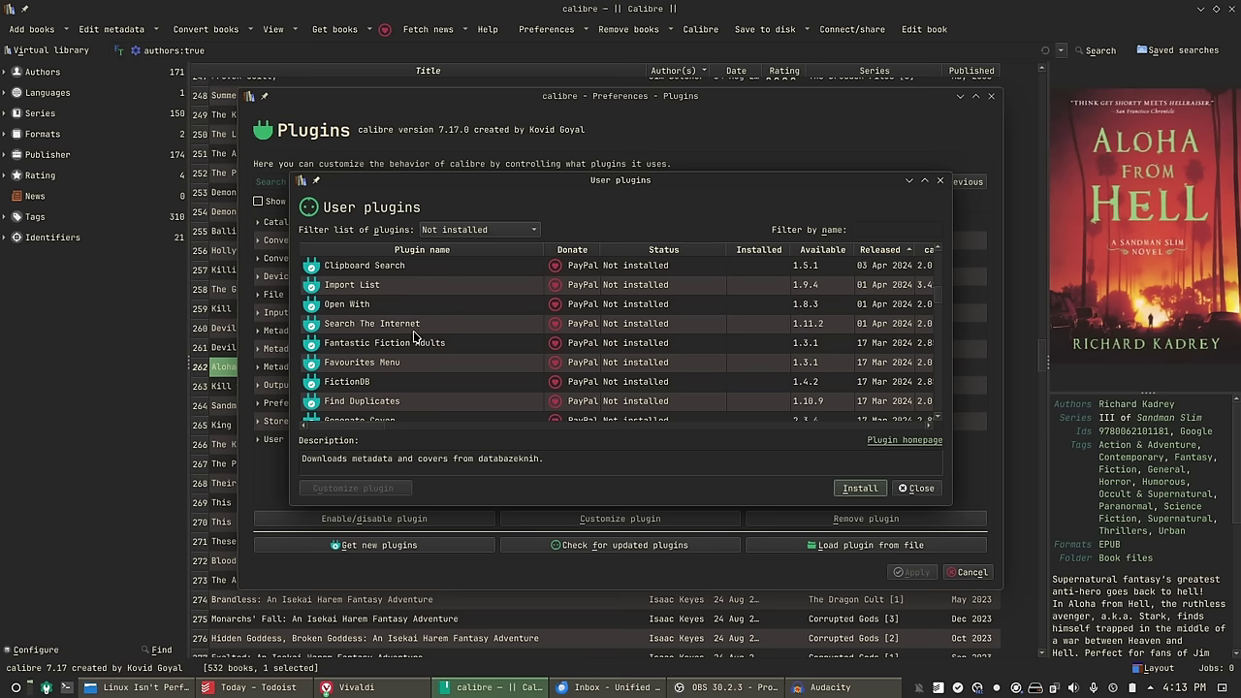
scroll(376, 362, down, 1)
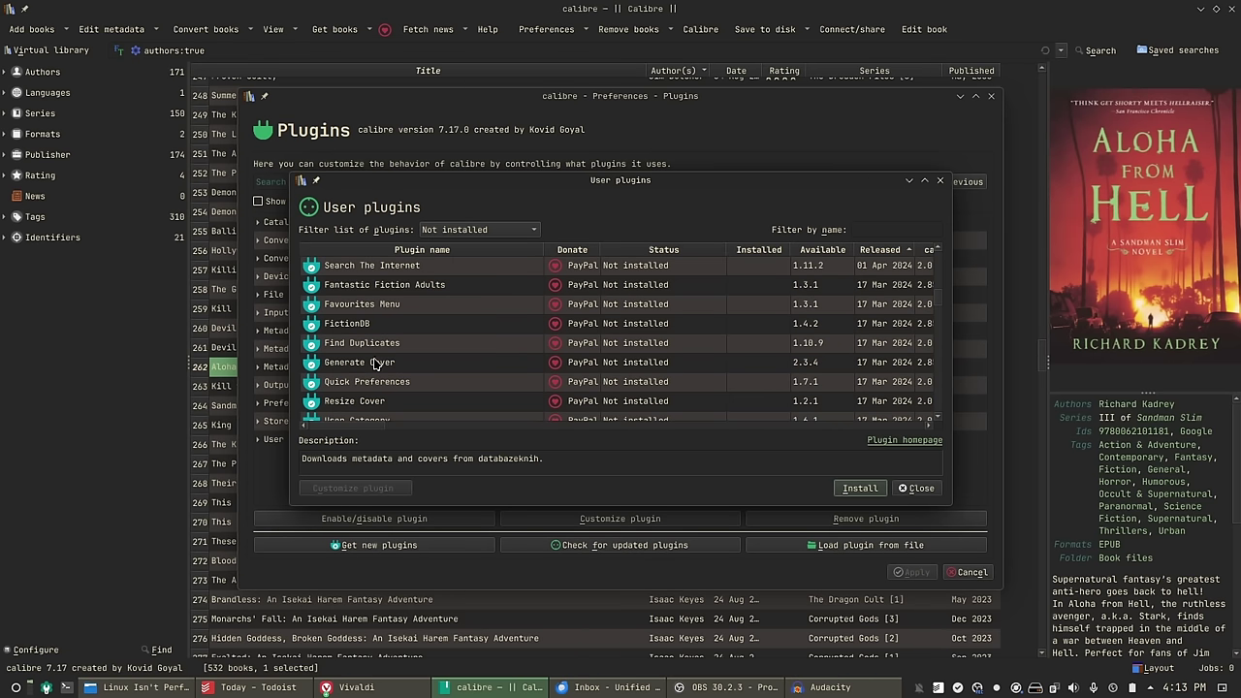
scroll(376, 362, up, 1)
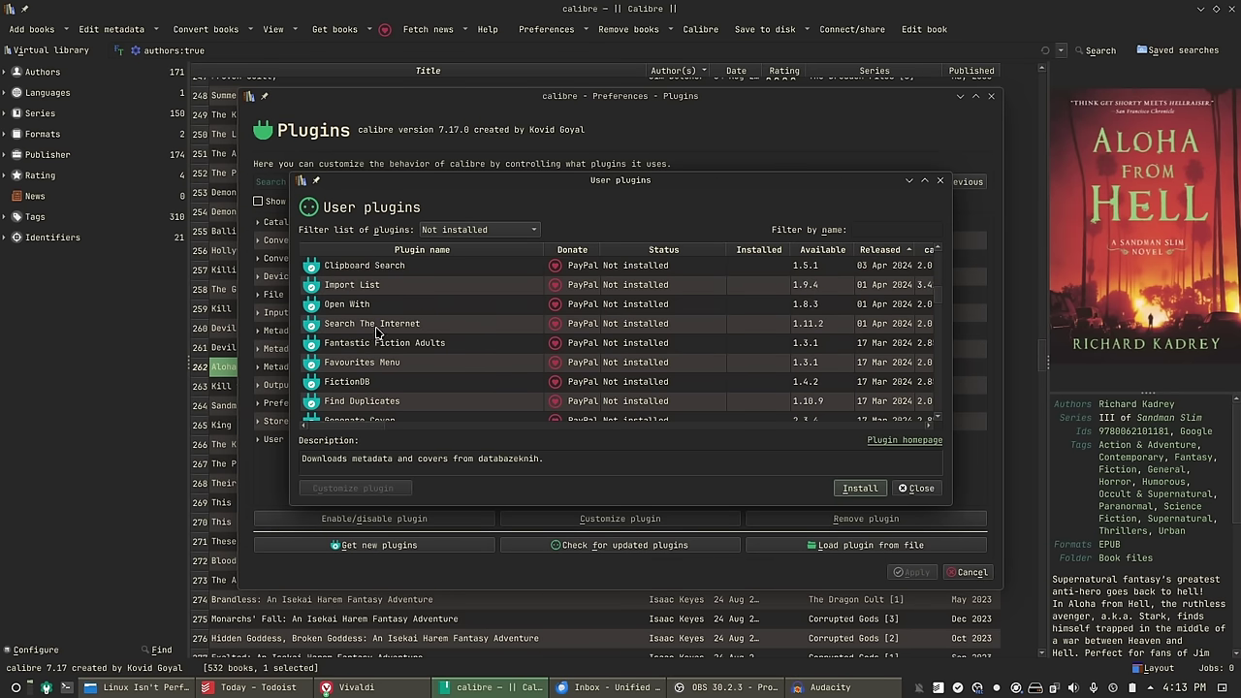
scroll(378, 331, up, 2)
scroll(378, 332, up, 1)
- Sort the User plugins by name, close the list, and scroll the preferences back up
click(378, 288)
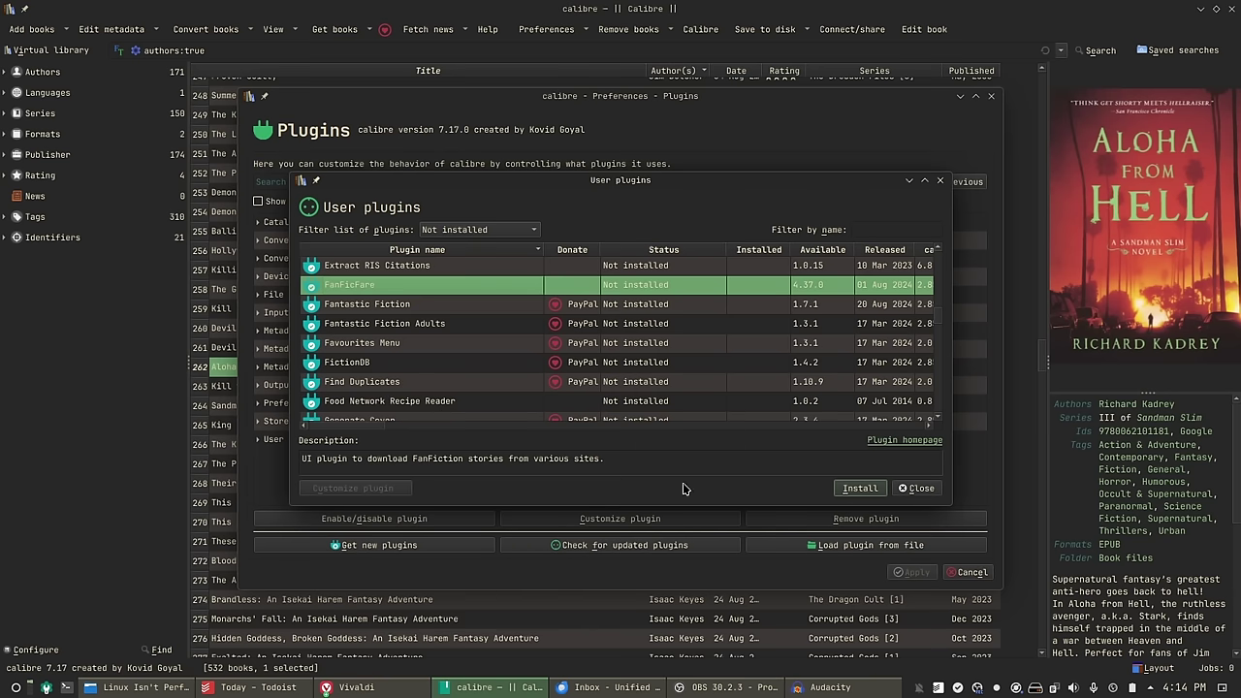
click(912, 490)
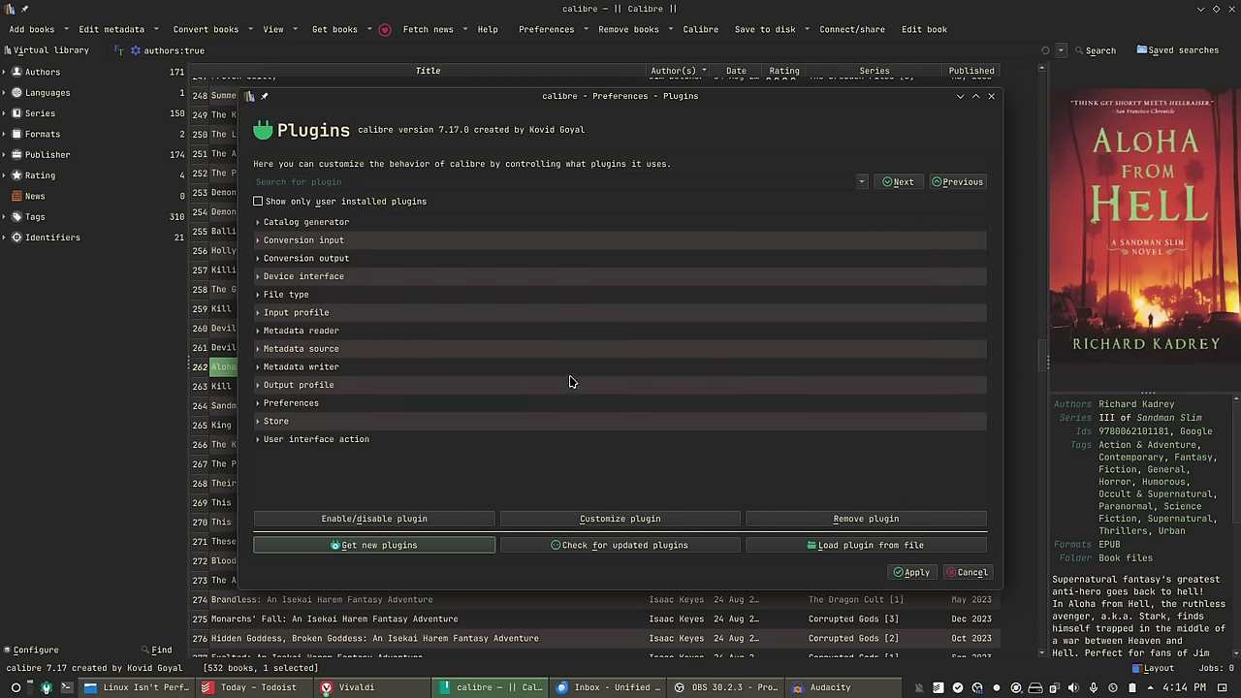
scroll(299, 409, up, 10)
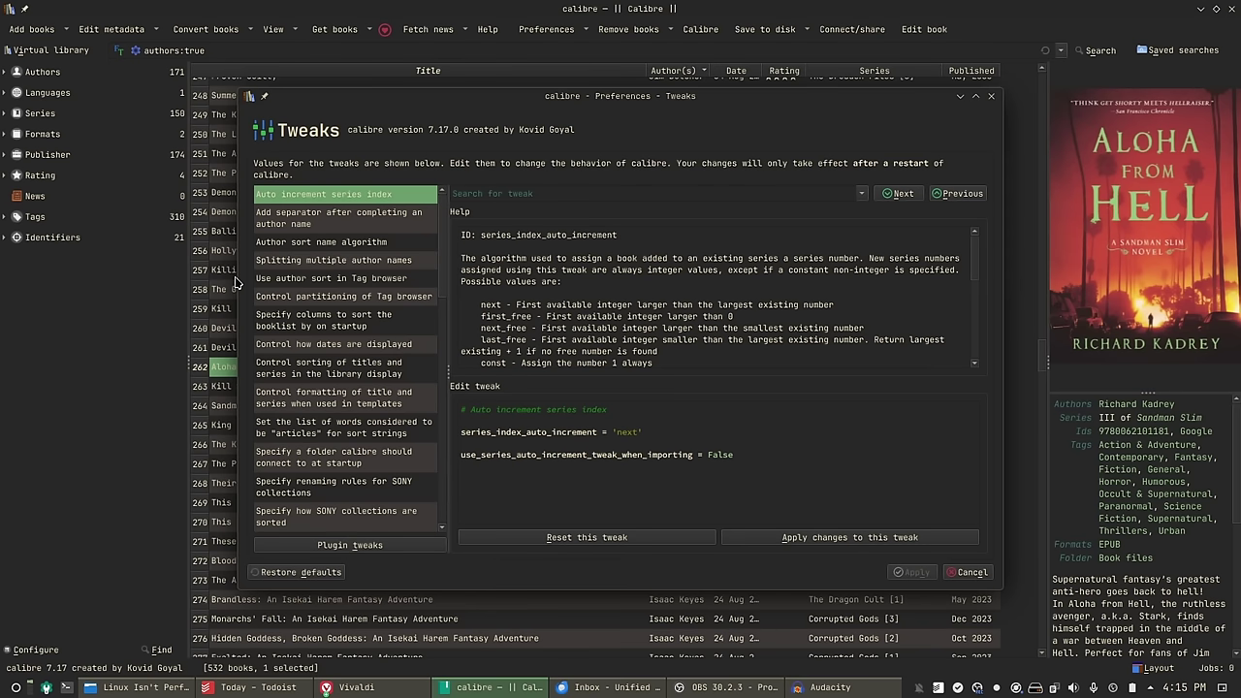
- Close Preferences and filter the library to the Sandman Slim series books
click(961, 572)
click(966, 571)
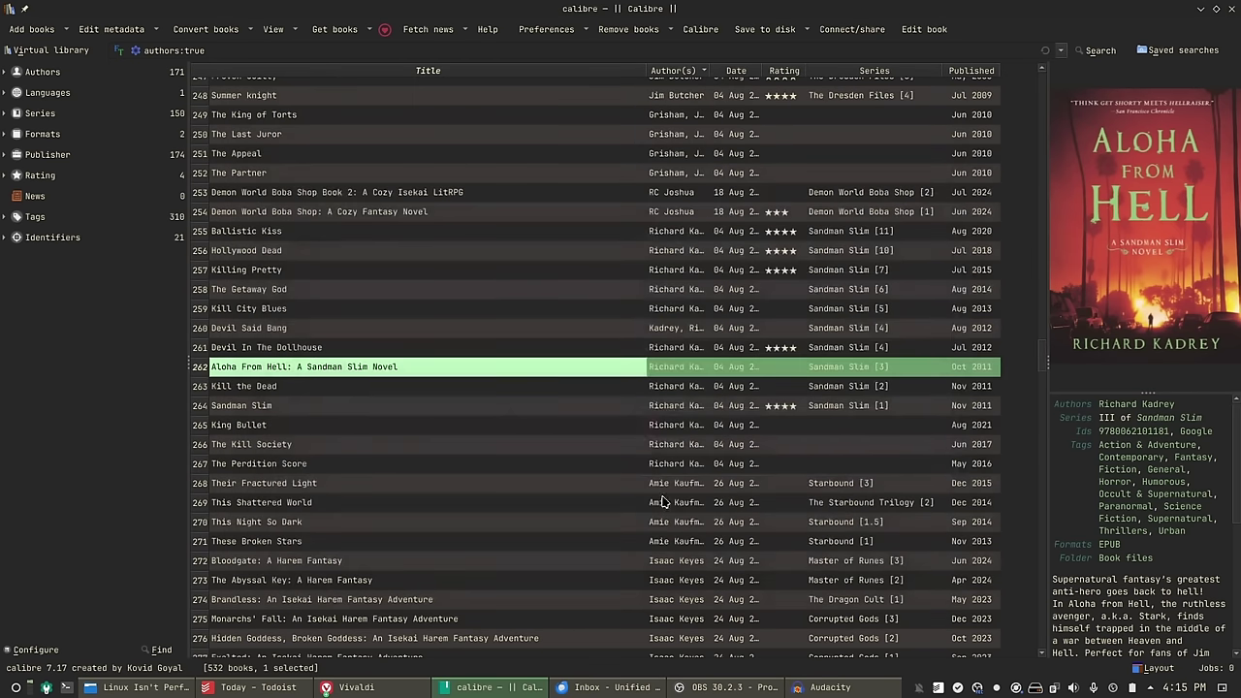
click(66, 116)
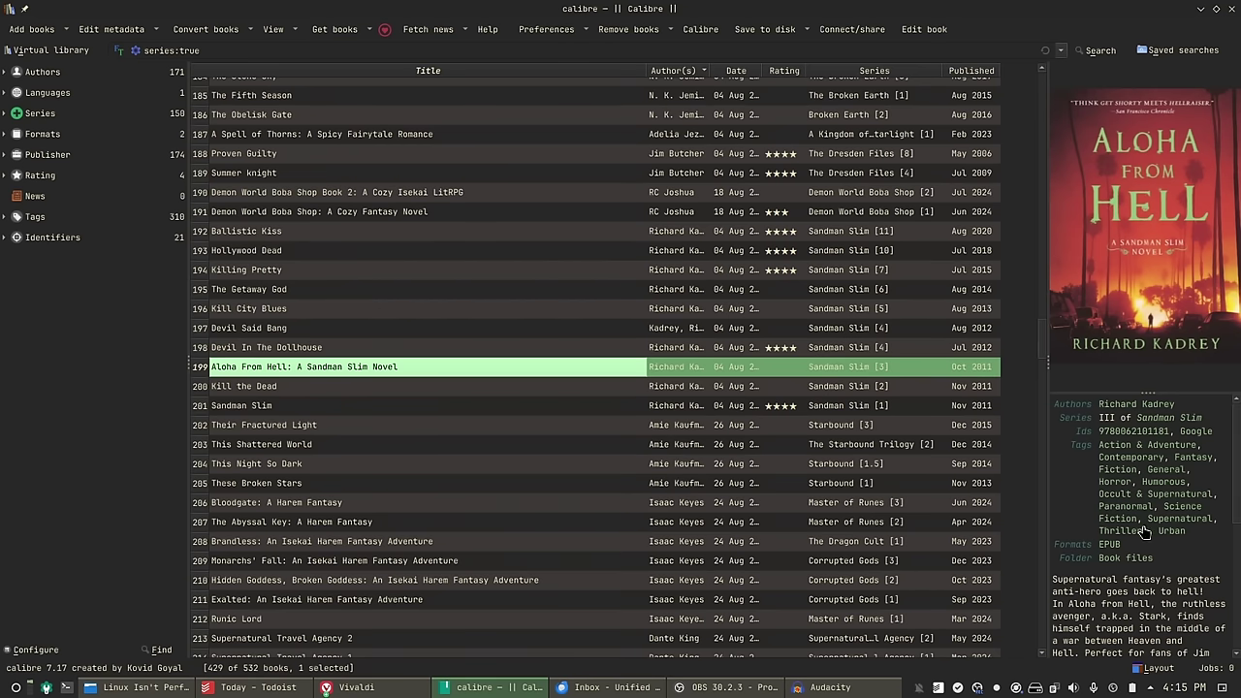
click(1158, 420)
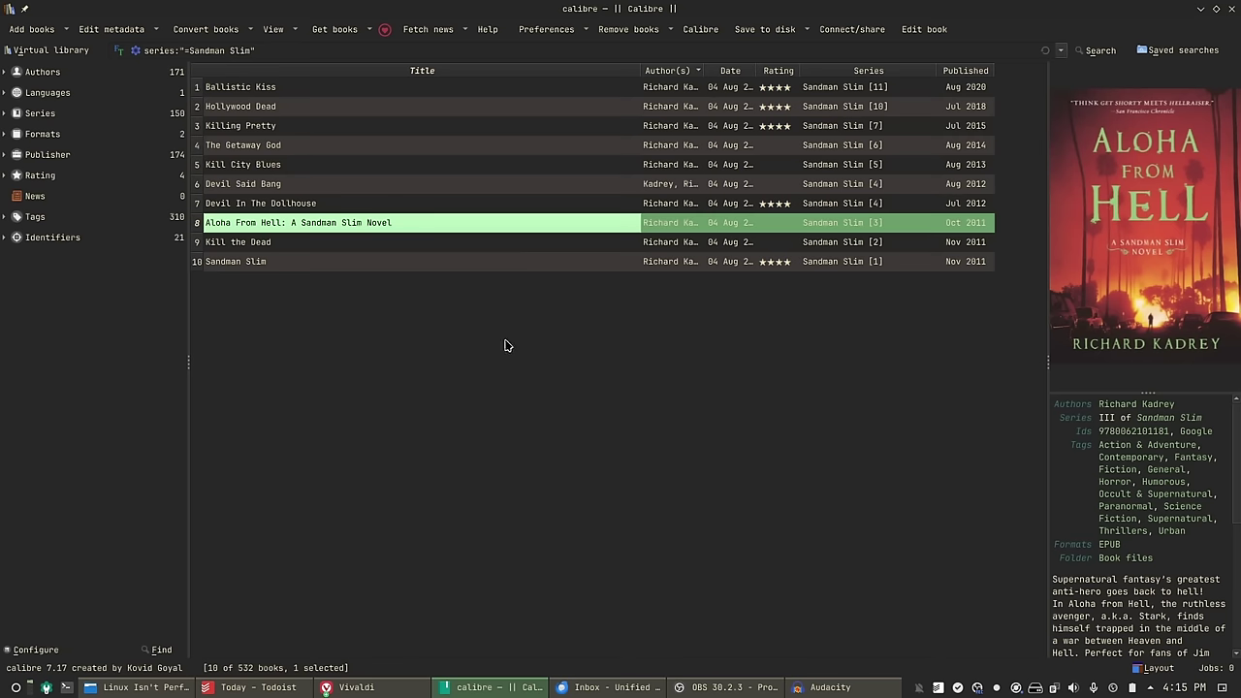
- Show all 429 books in any series again, sorted by the Series column
click(44, 117)
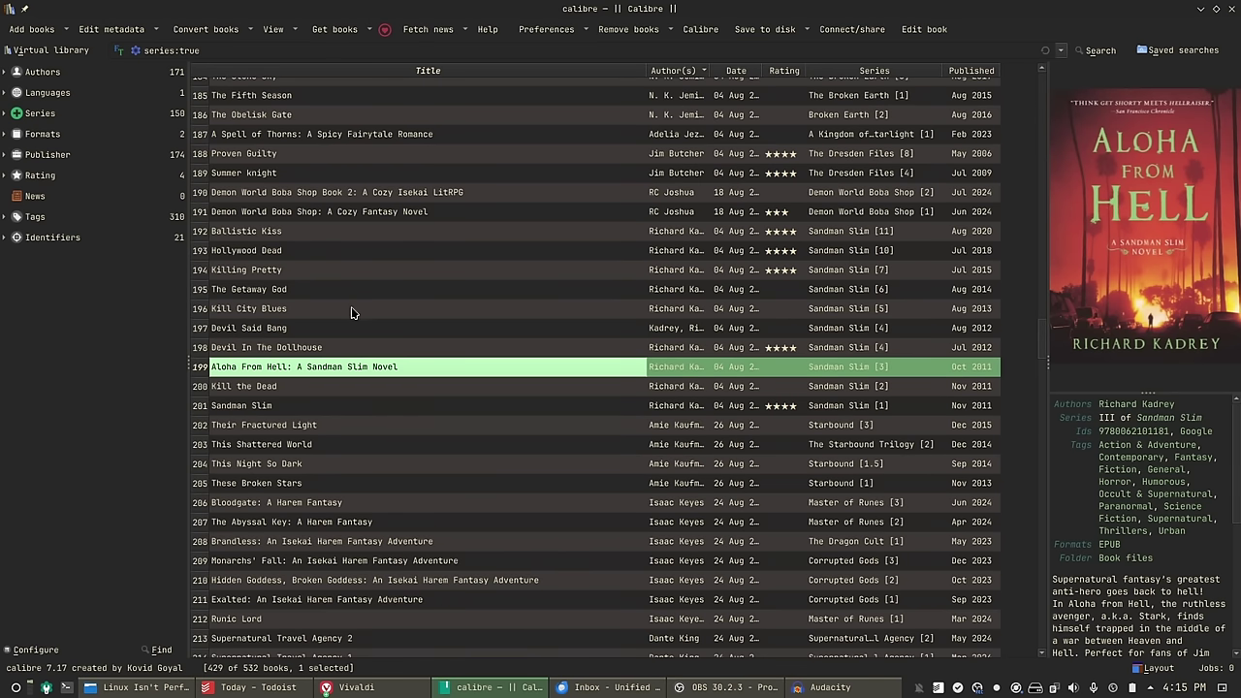
scroll(361, 311, up, 4)
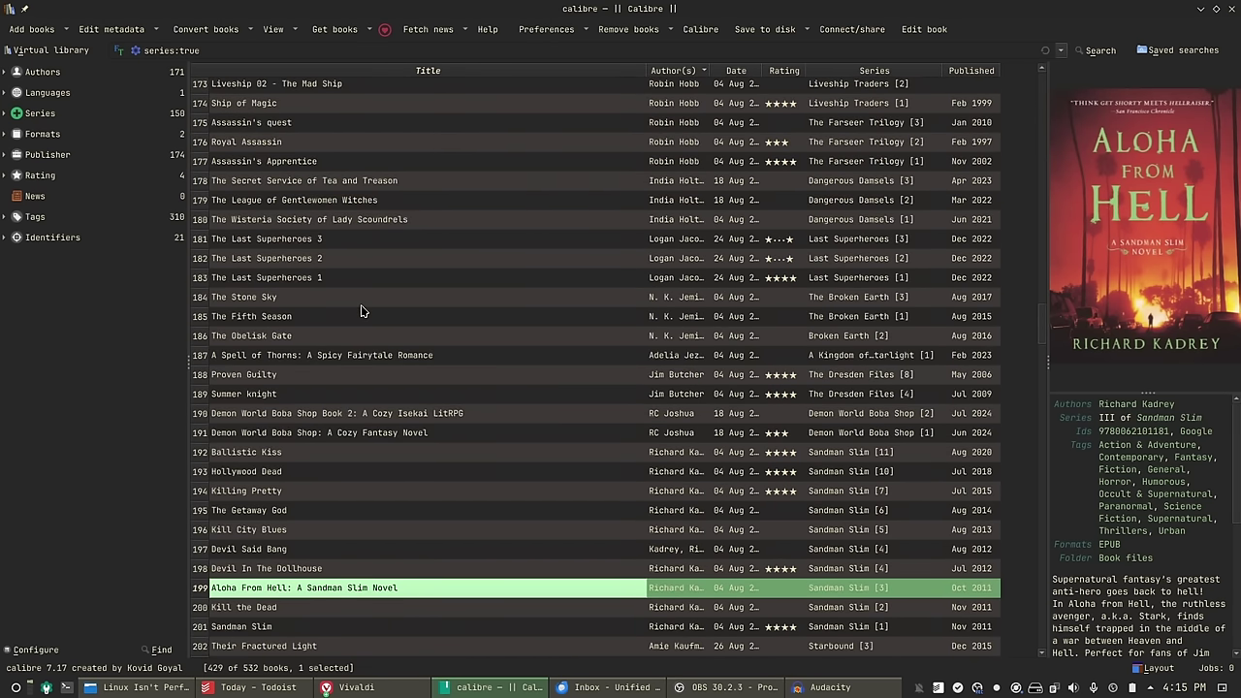
click(914, 69)
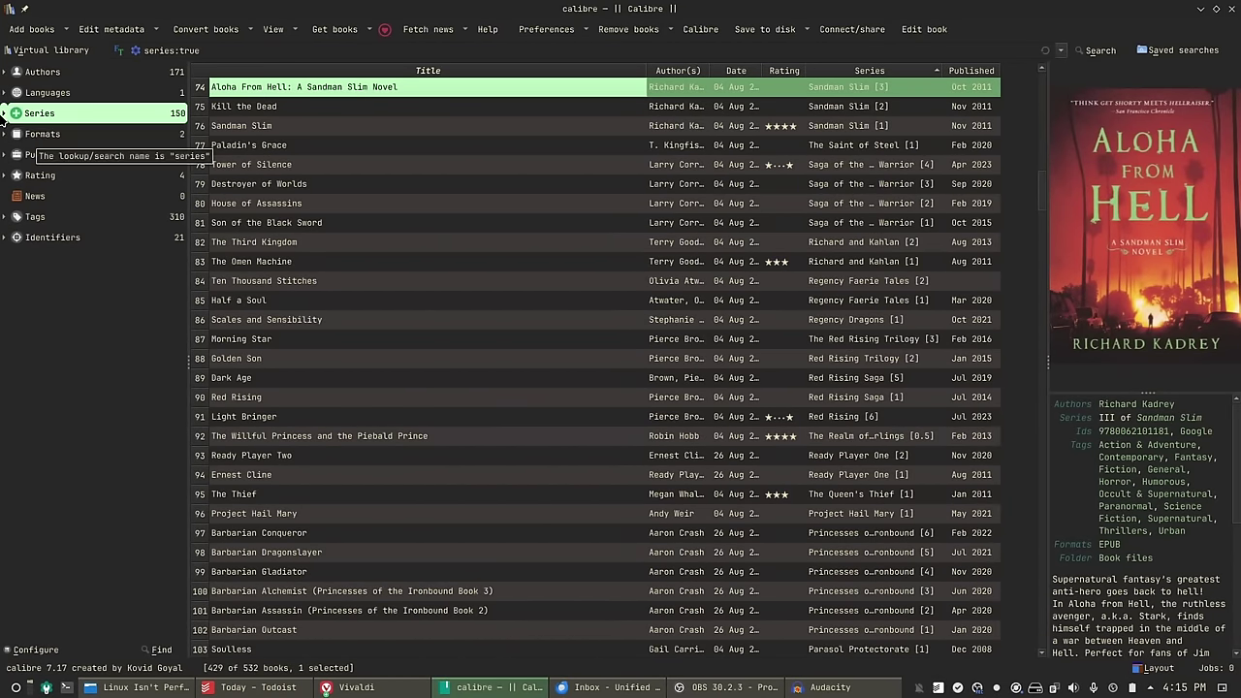
- Group series by letter, filter to H series, restore all series, then open Preferences
click(5, 114)
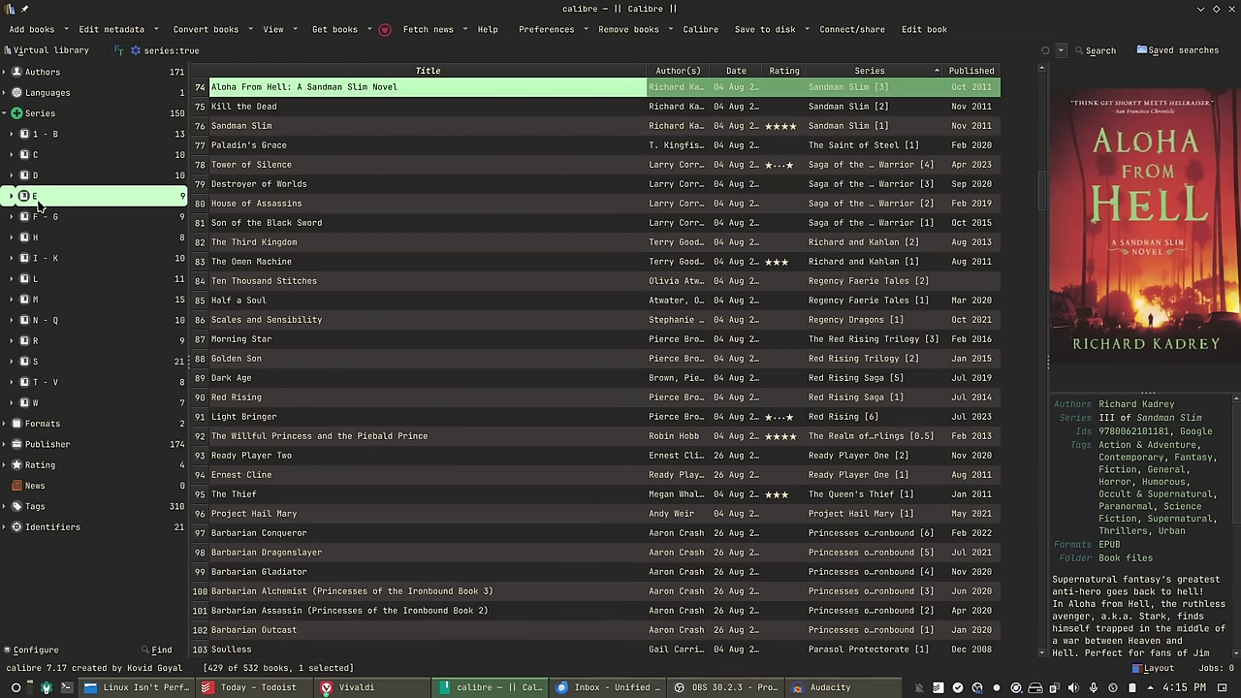
click(48, 242)
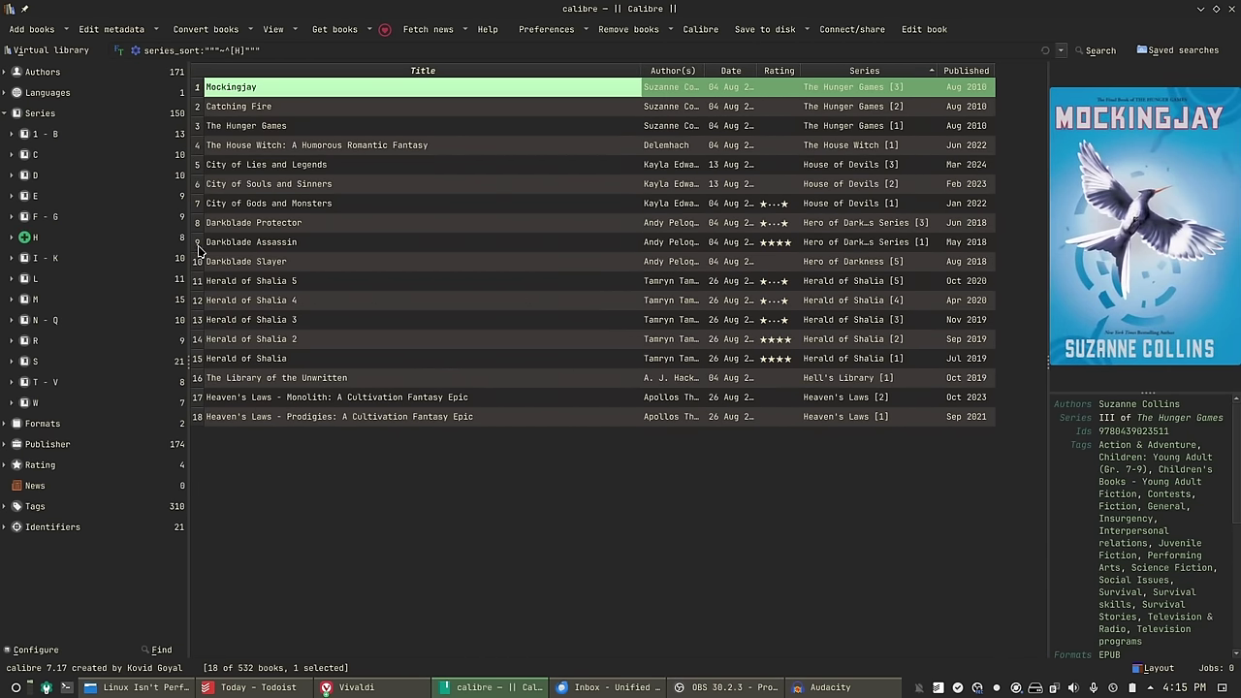
click(53, 115)
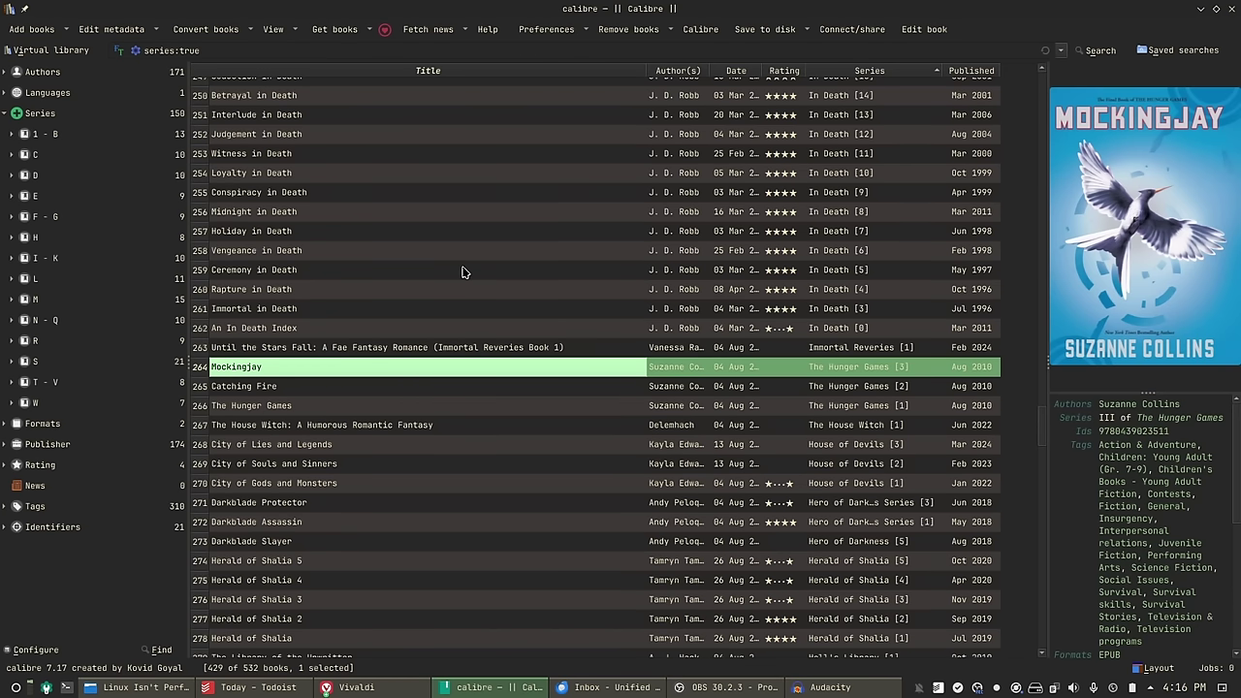
click(545, 31)
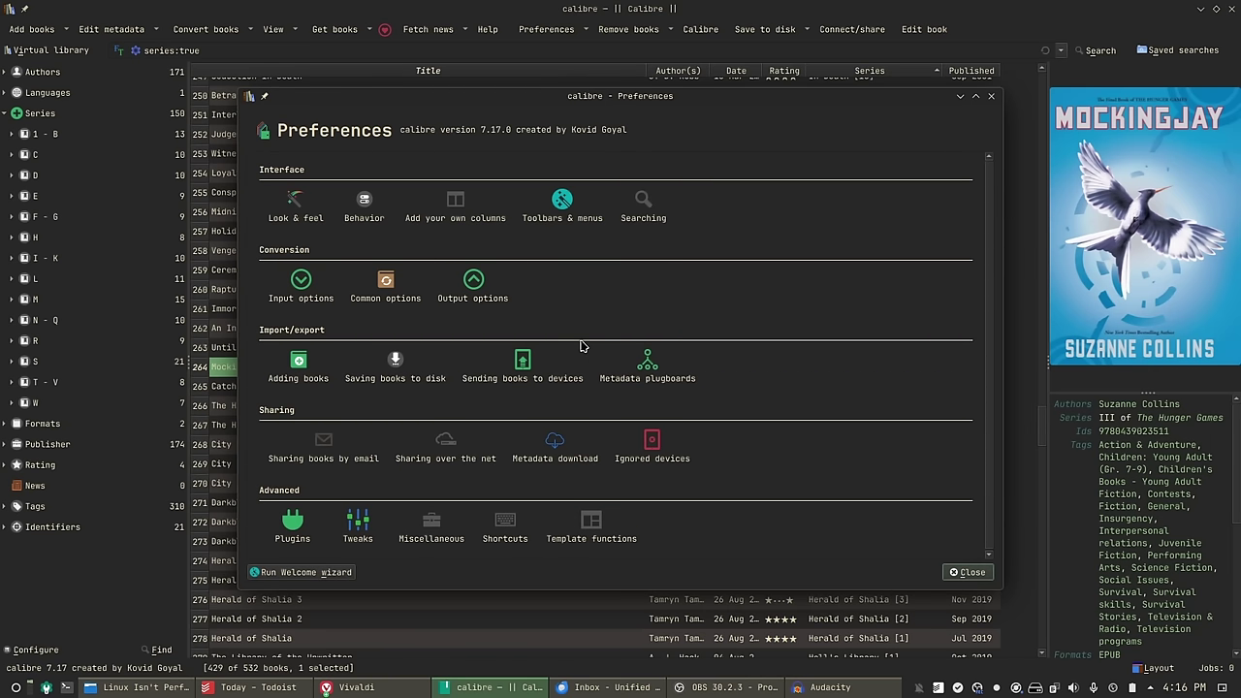
- Browse the Tweaks list without changing anything, cancel it, and close Preferences
click(355, 522)
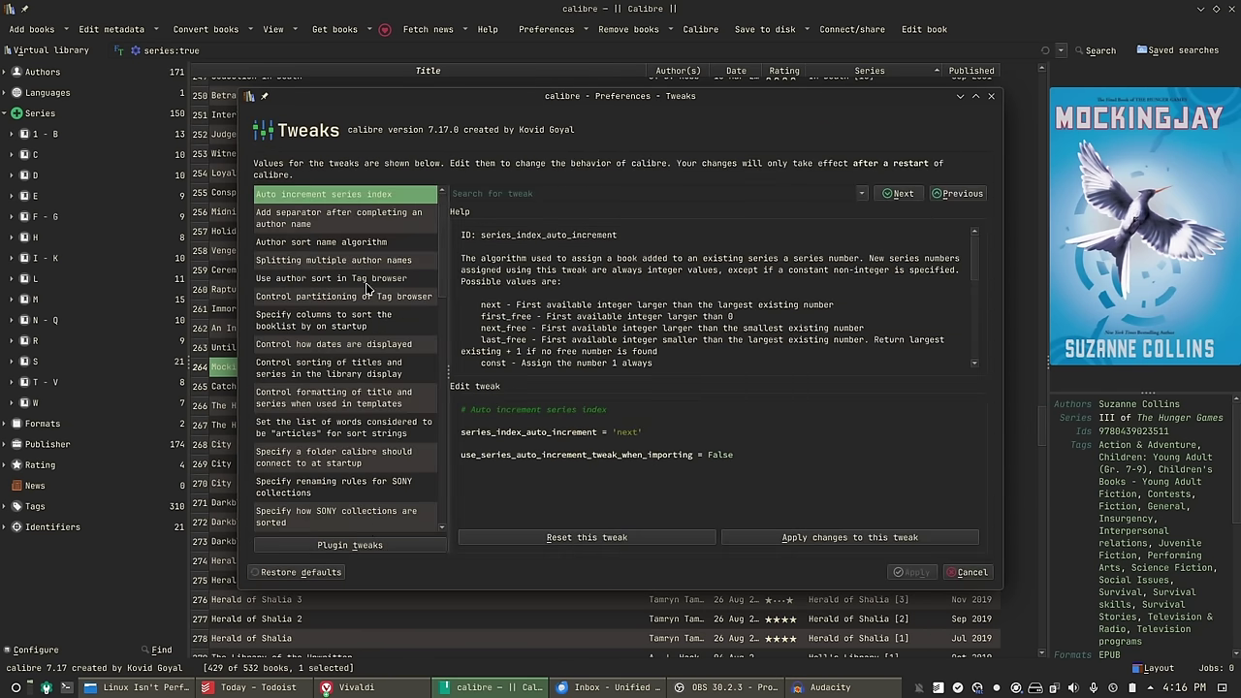
scroll(366, 300, down, 15)
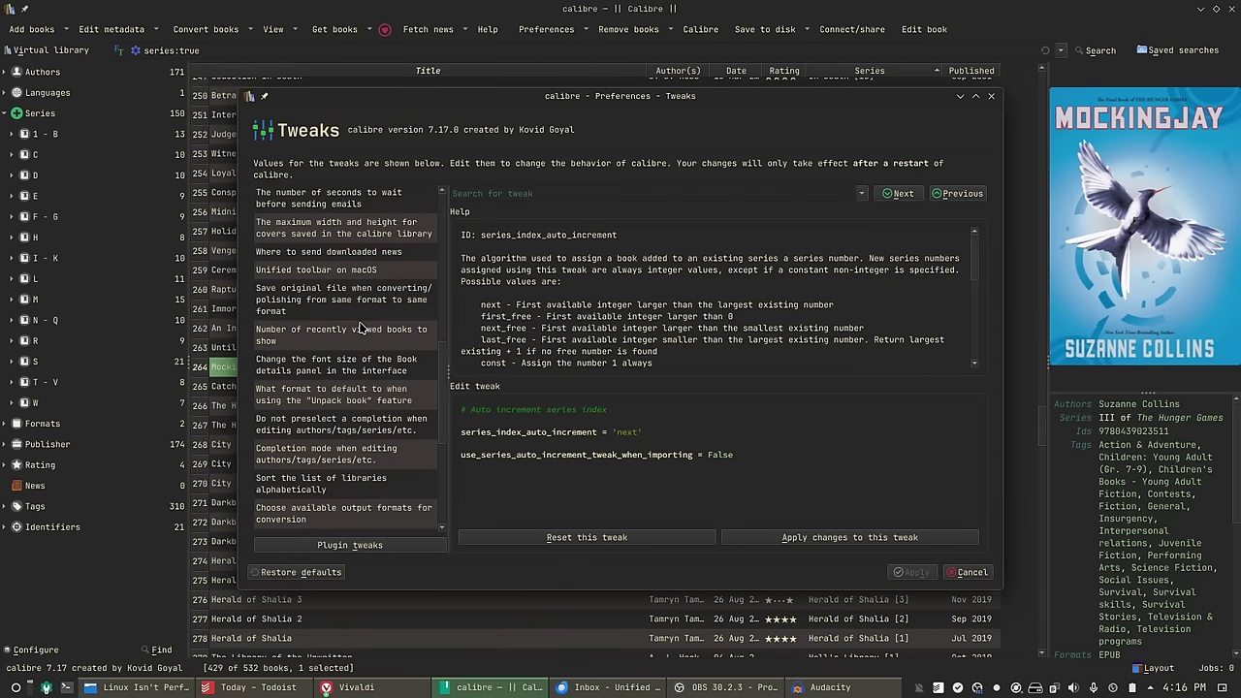
scroll(360, 330, down, 5)
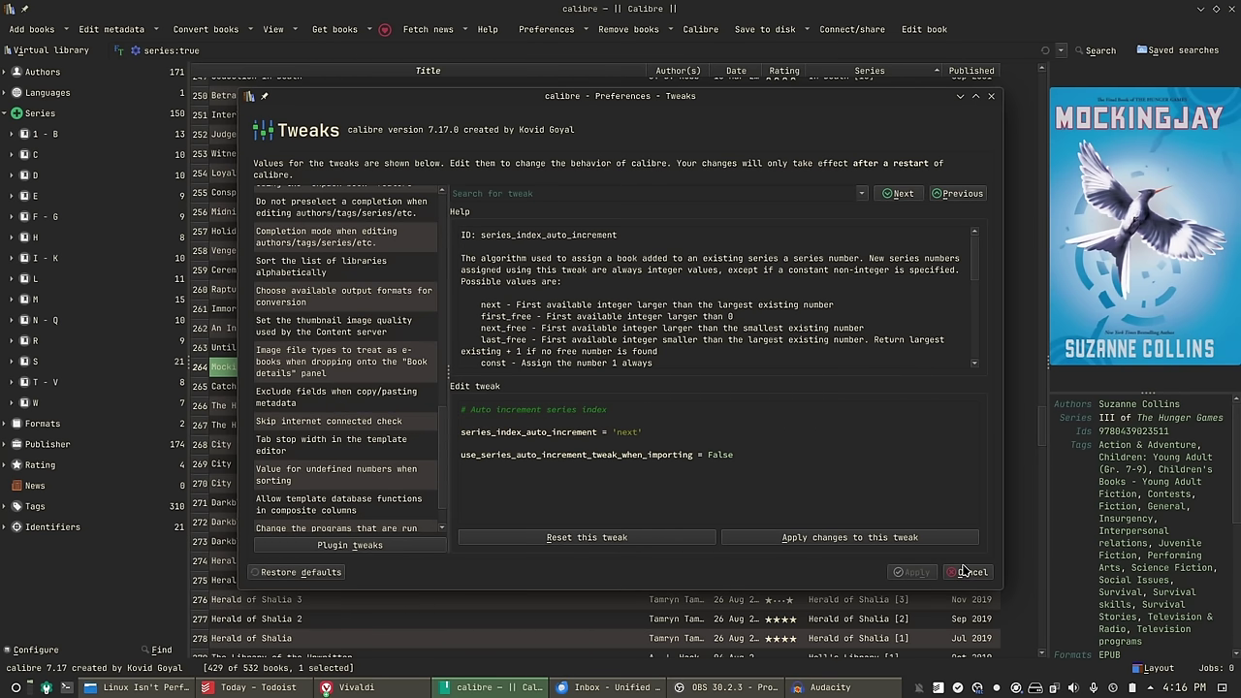
scroll(354, 315, up, 4)
scroll(353, 315, up, 8)
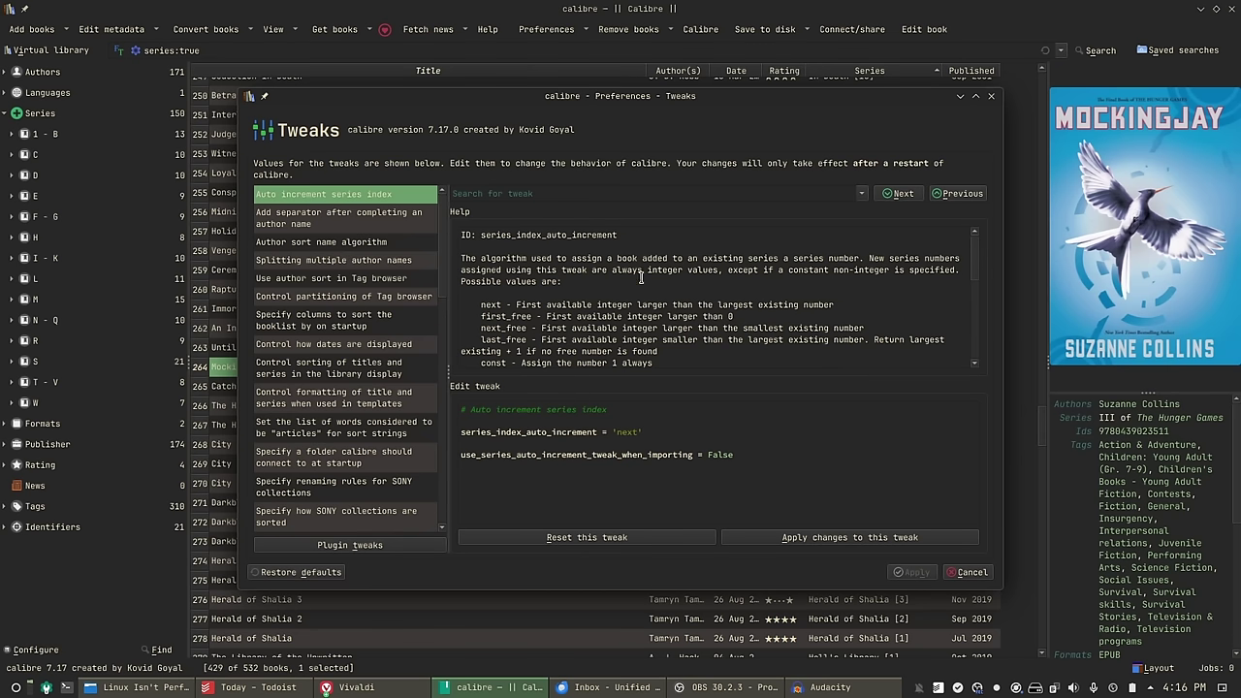
click(971, 572)
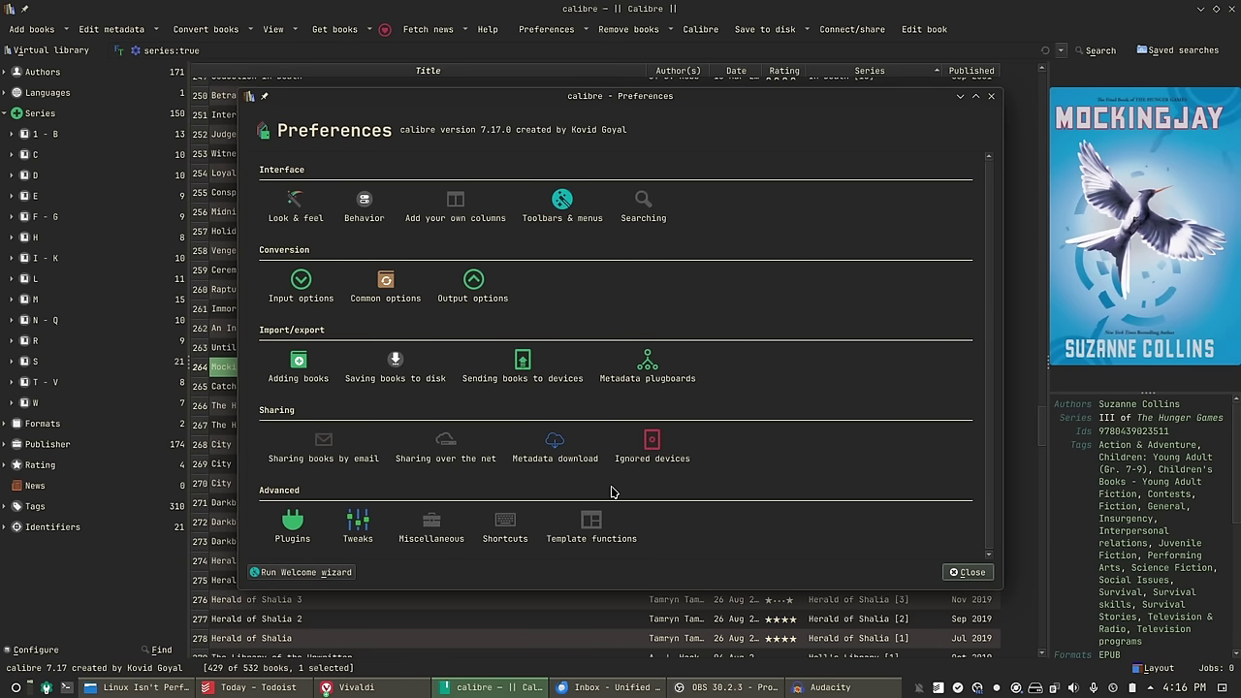
click(990, 96)
- Switch the library layout to Cover grid, showing the 429 series books as covers
click(1168, 668)
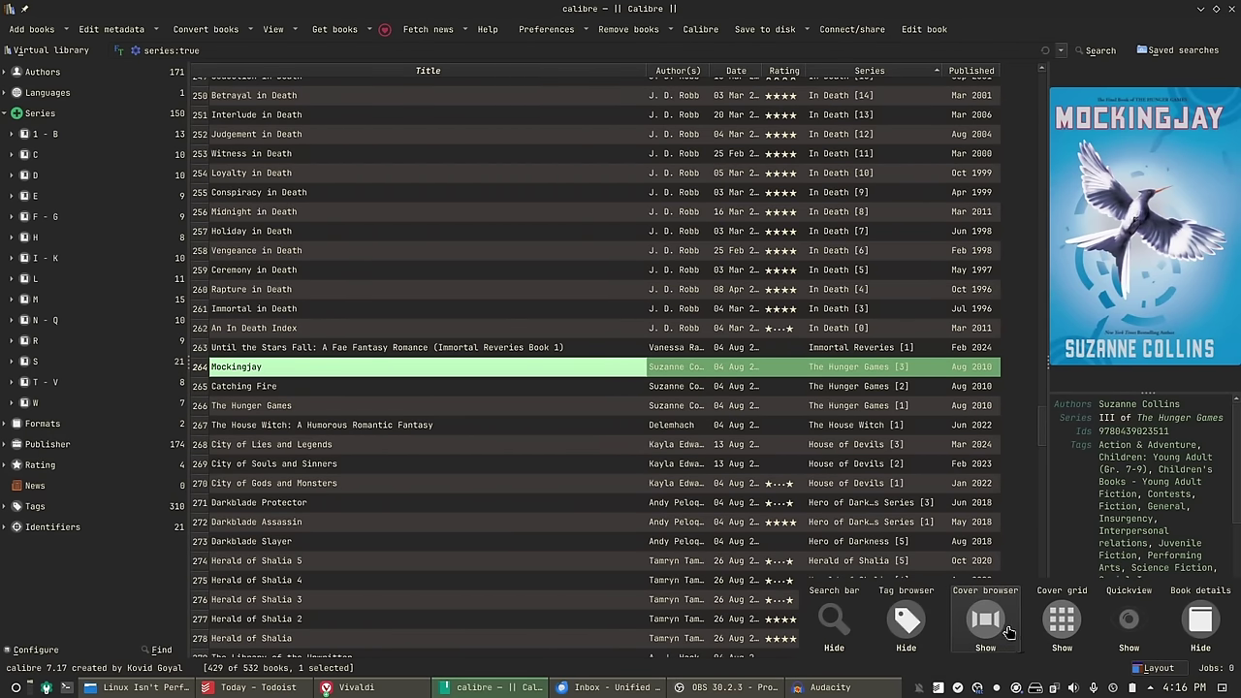
scroll(1075, 620, up, 7)
click(1064, 620)
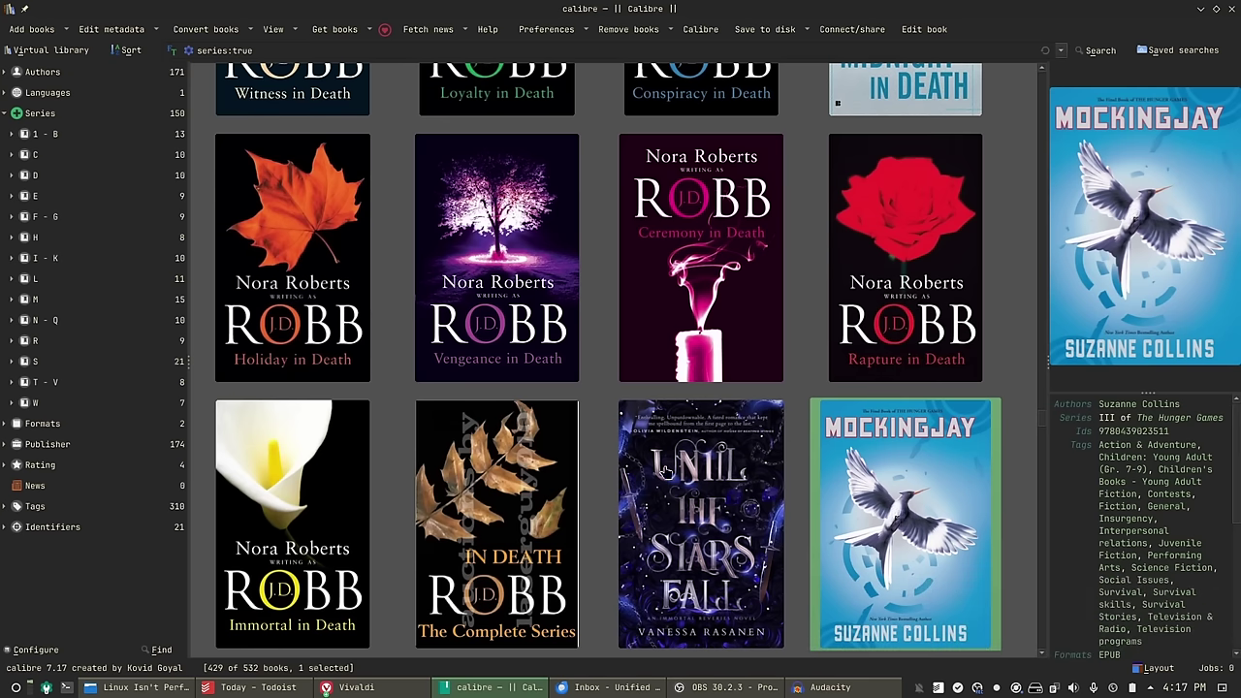
scroll(522, 327, up, 3)
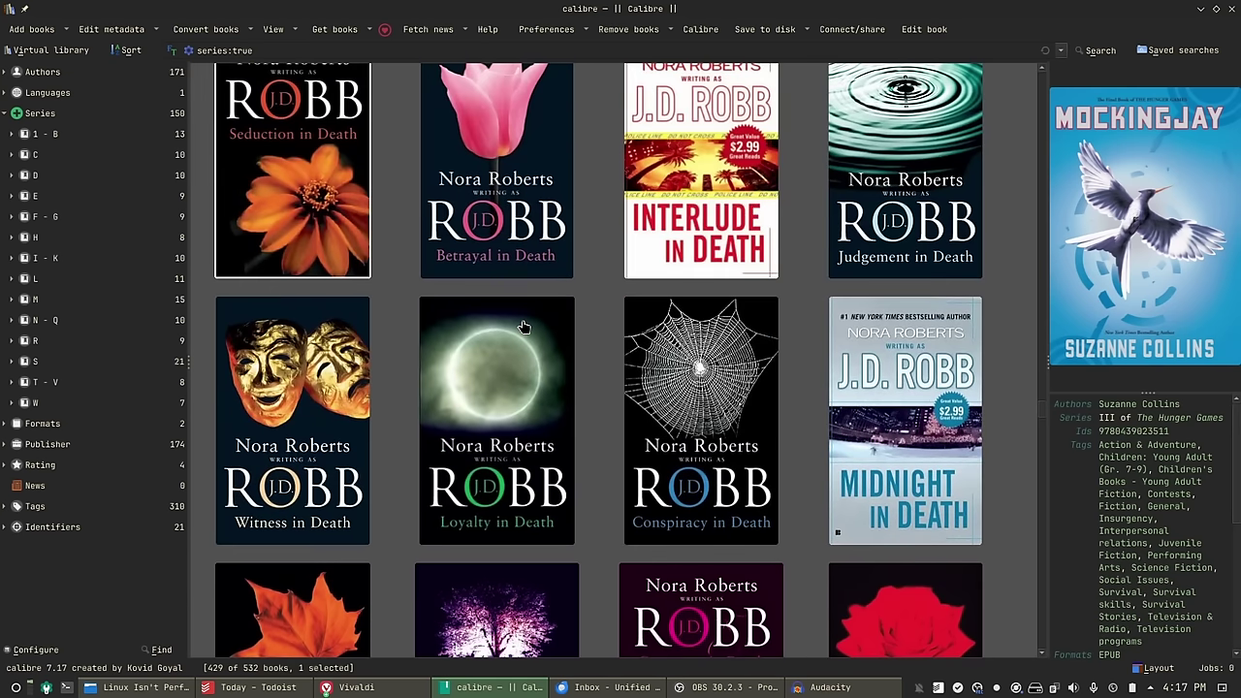
click(1153, 668)
click(1153, 668)
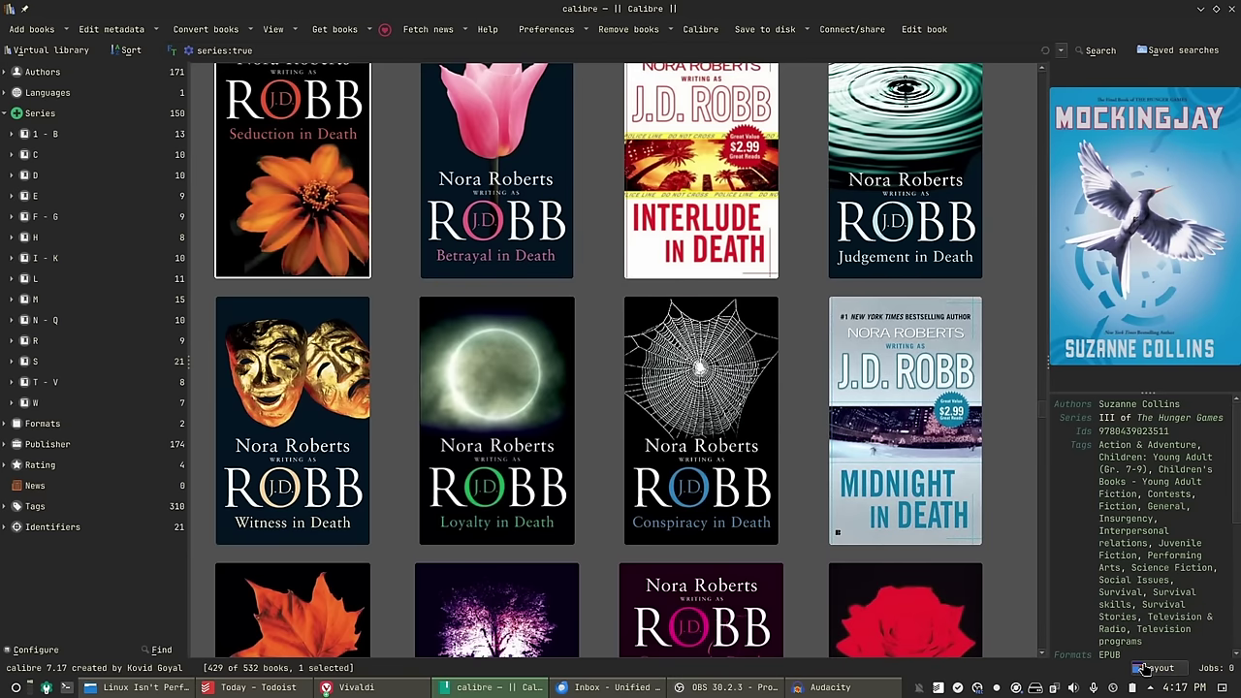